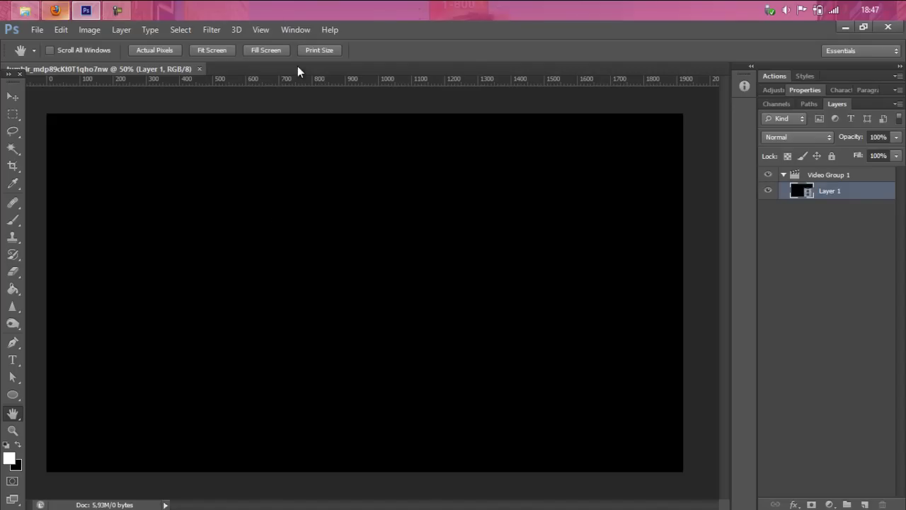
Show the Timeline panel with the Layer 1 video clip from the Window menu
click(295, 29)
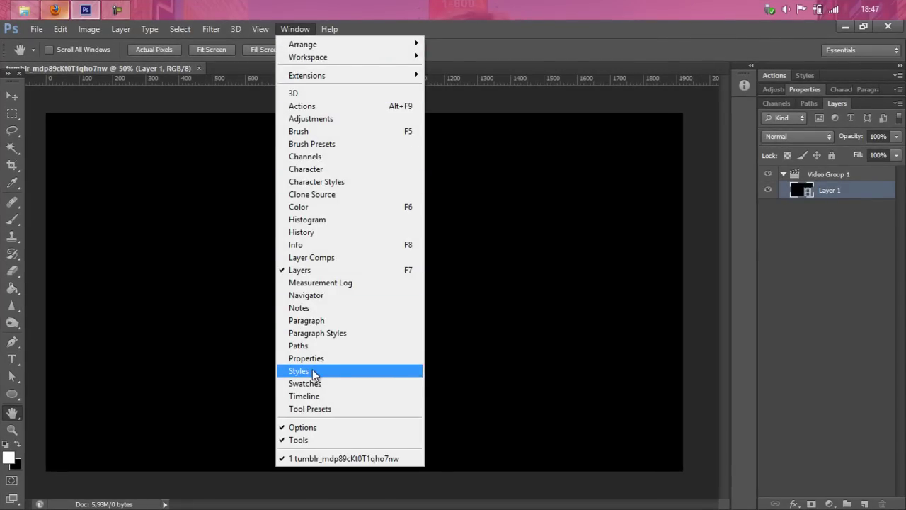
click(310, 395)
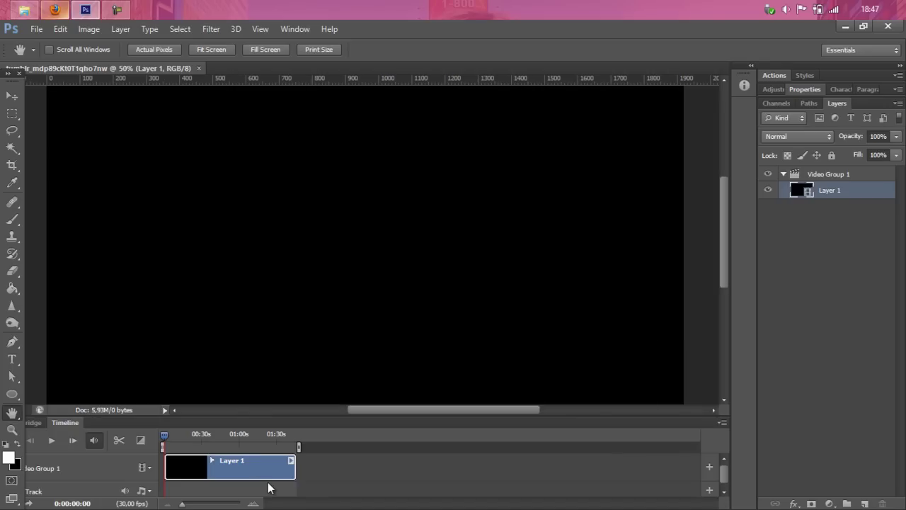
Scrub and play the trailer to find the hooded figure at the window, around 0:00:38:07
click(173, 437)
drag(173, 438, 181, 444)
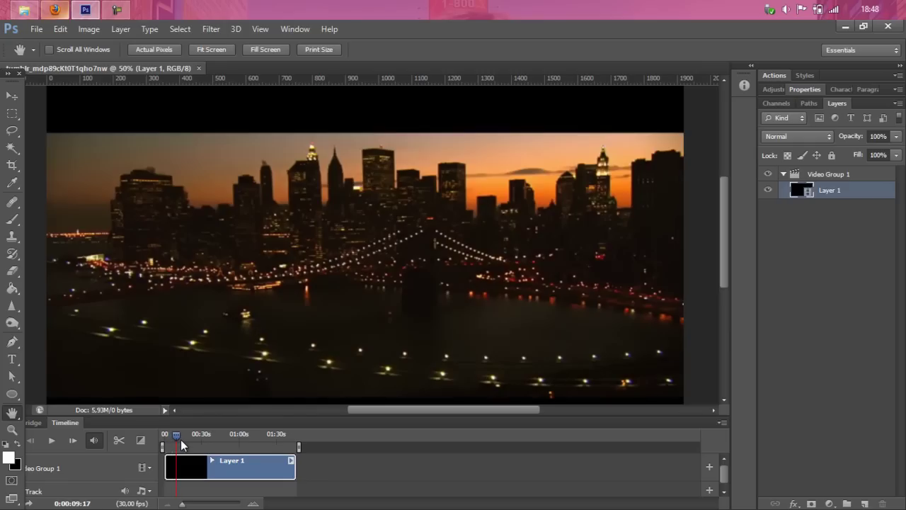
drag(182, 445, 204, 448)
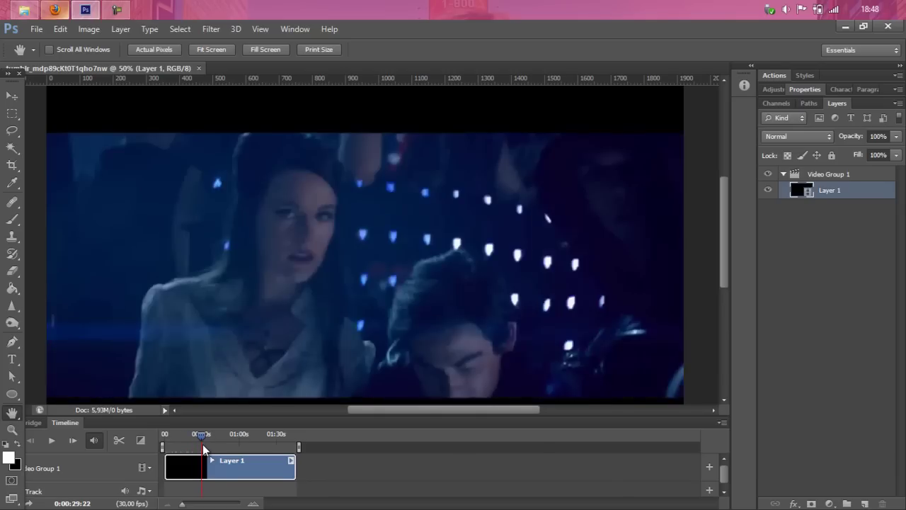
mouse_move(203, 447)
mouse_down()
mouse_move(275, 459)
mouse_move(267, 460)
mouse_up()
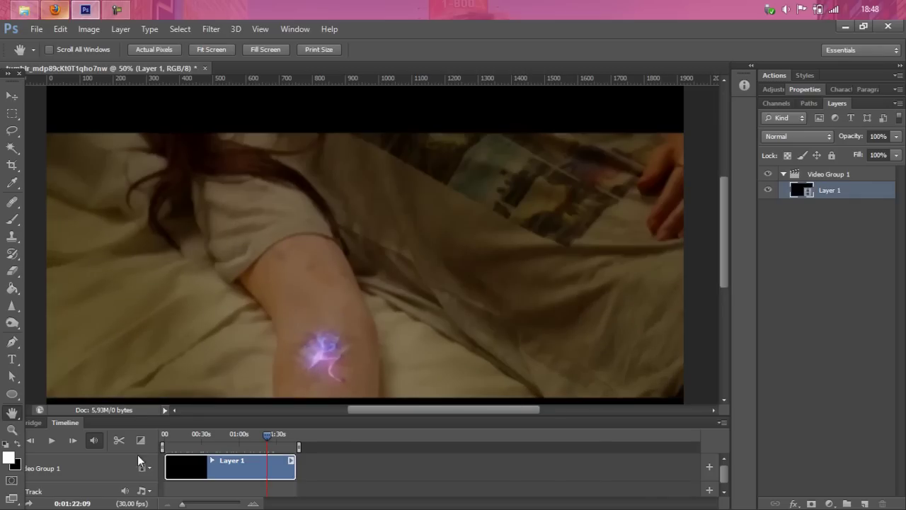
click(54, 441)
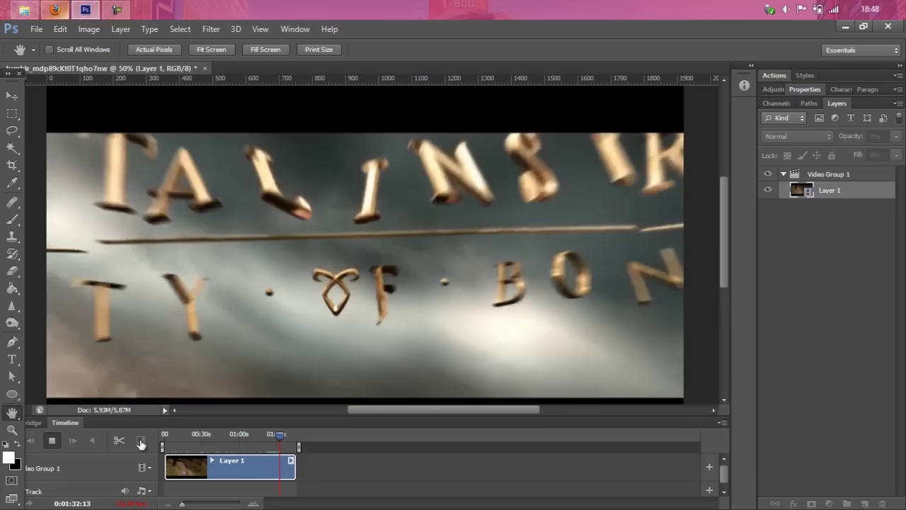
click(278, 436)
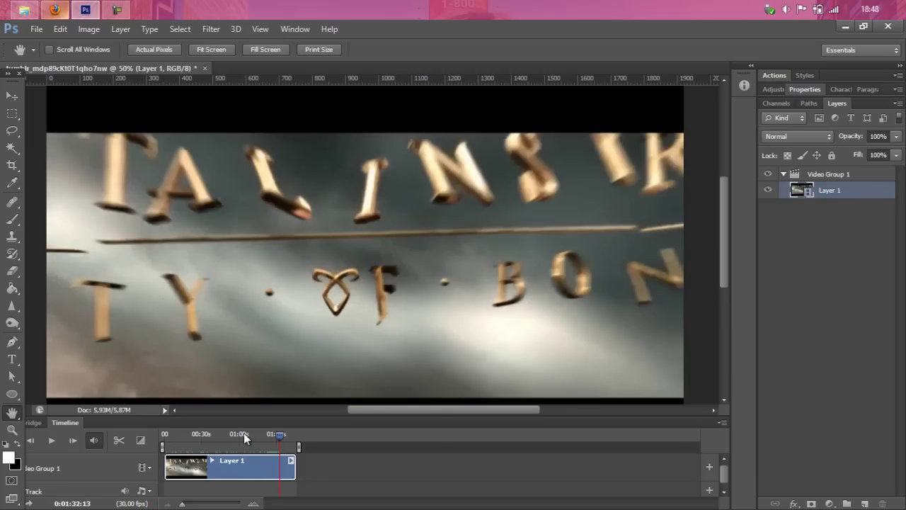
click(230, 437)
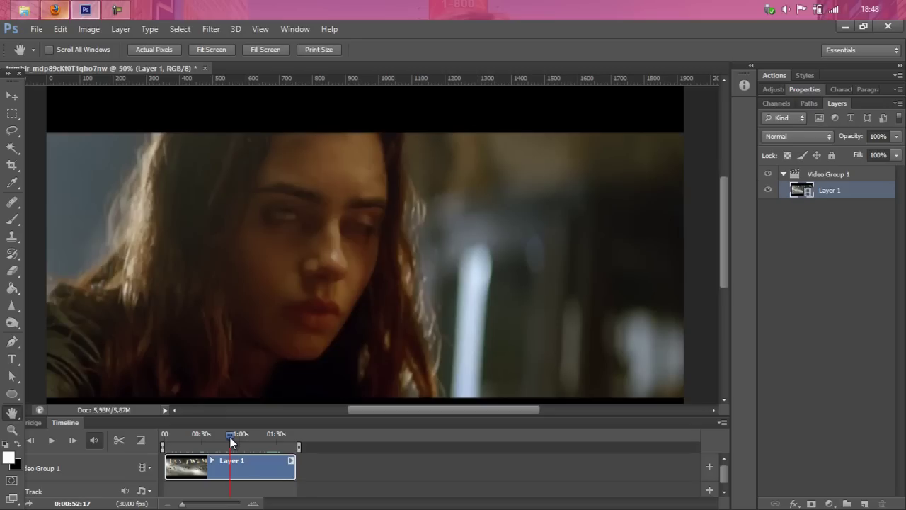
drag(230, 437, 209, 439)
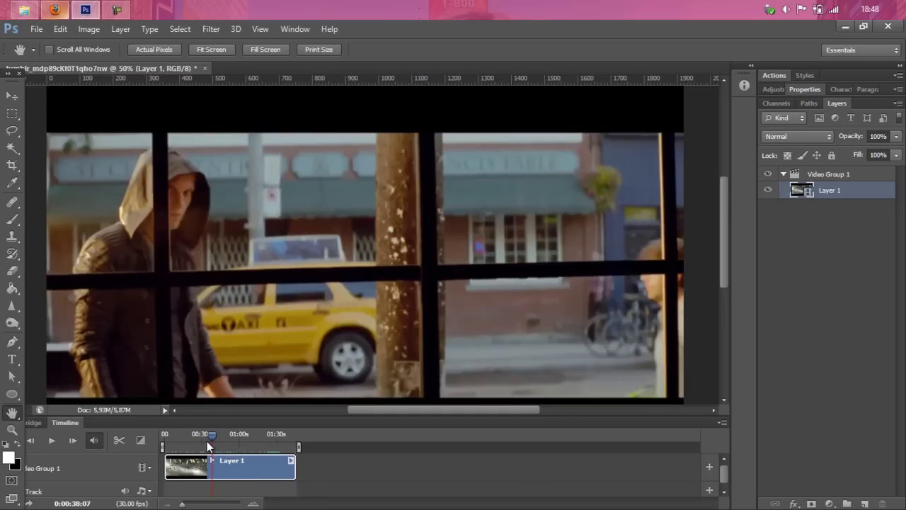
Mute the clip's audio and preview the hooded-character shot near 0:32
drag(207, 440, 205, 442)
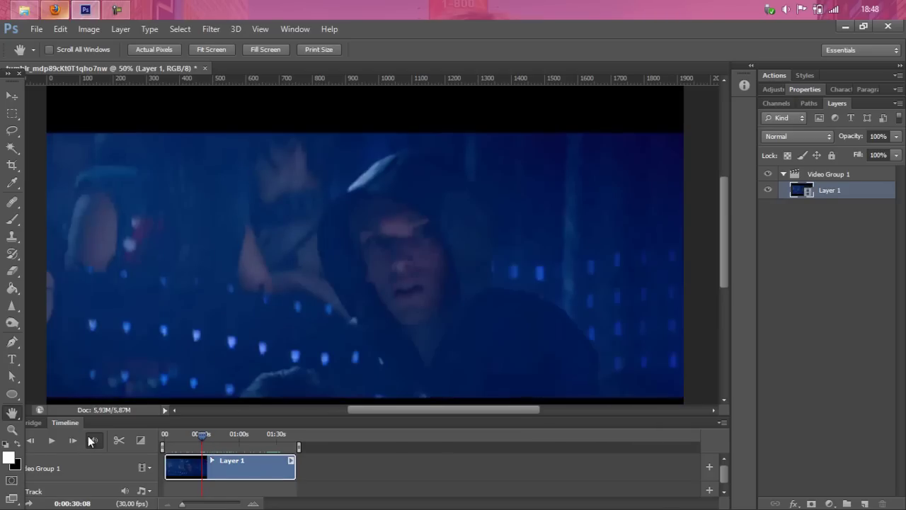
click(91, 440)
click(53, 440)
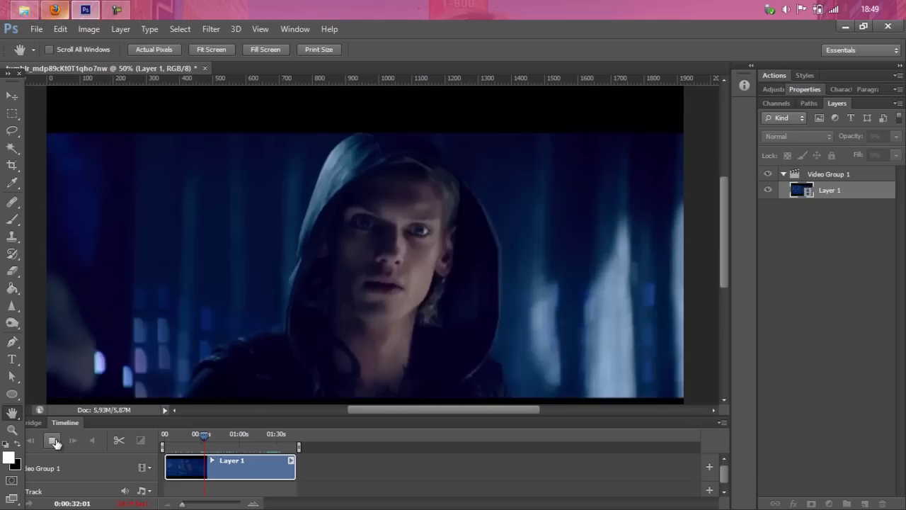
click(54, 440)
drag(204, 437, 200, 441)
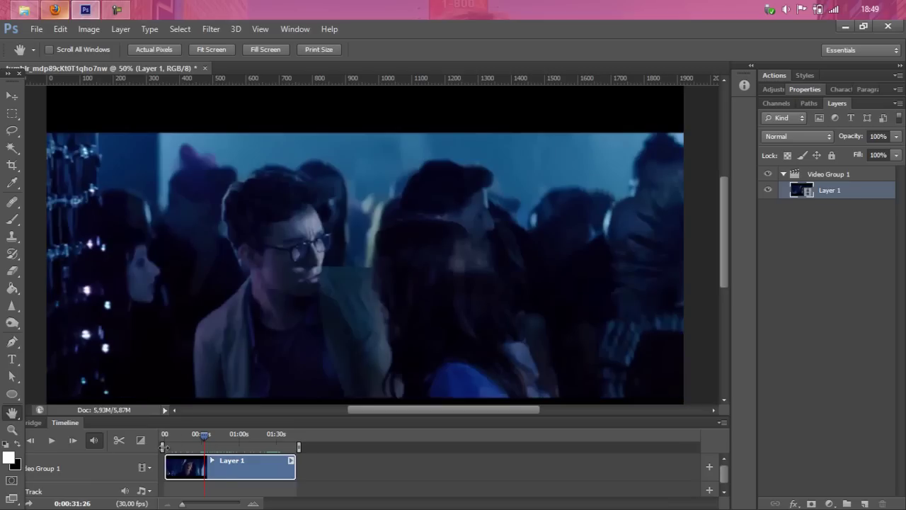
Set the work-area start and end handles tightly around the hooded shot
drag(162, 447, 179, 447)
click(52, 440)
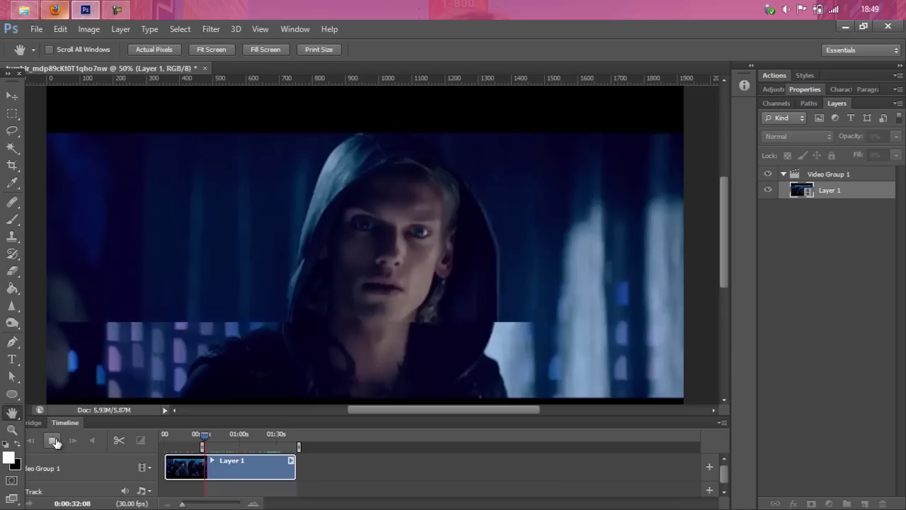
click(53, 440)
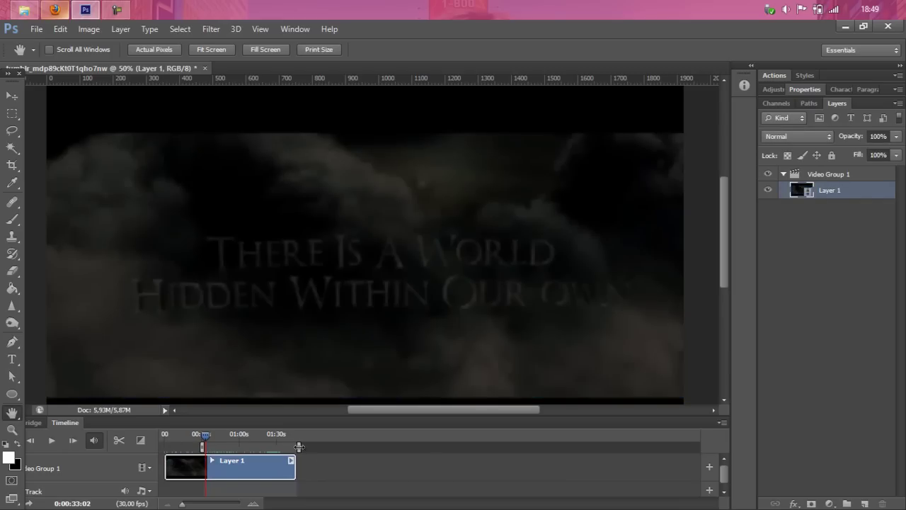
drag(299, 446, 204, 447)
click(36, 29)
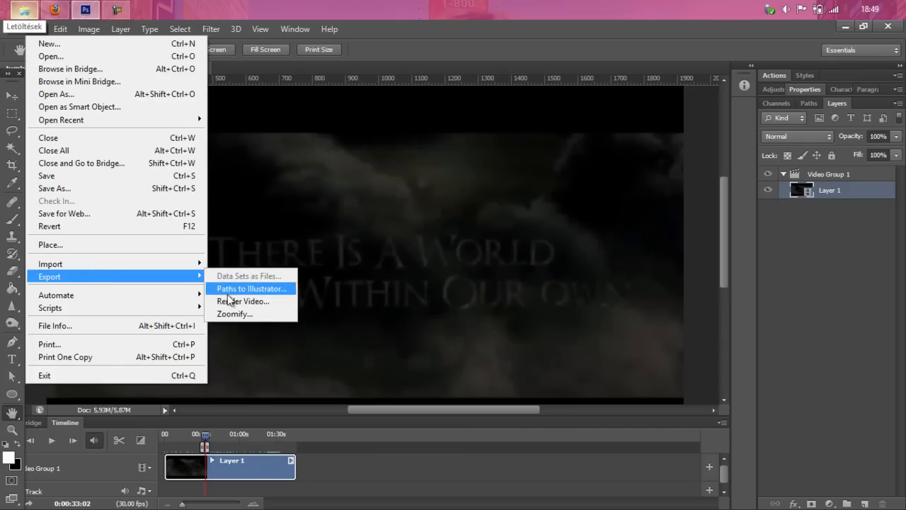
Render the work area as H.264 High Quality video named 'jace' in Downloads
mouse_move(113, 276)
click(240, 300)
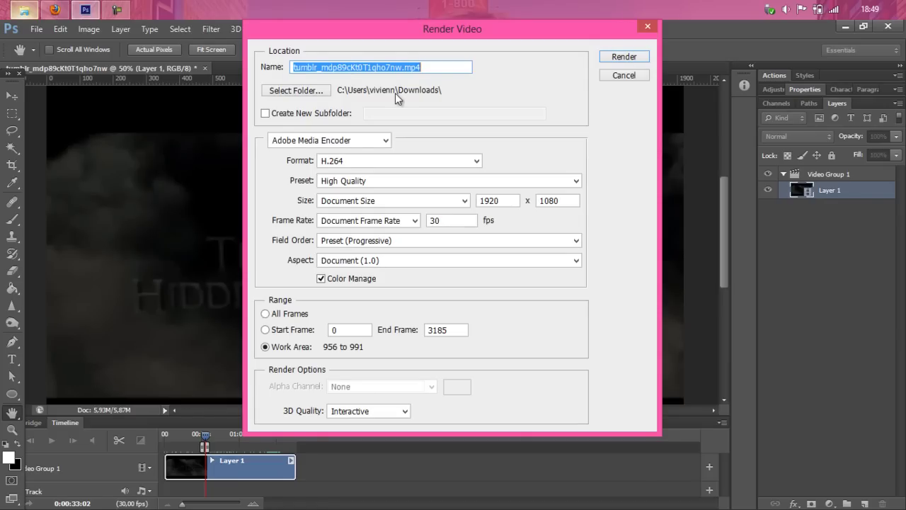
text(jace)
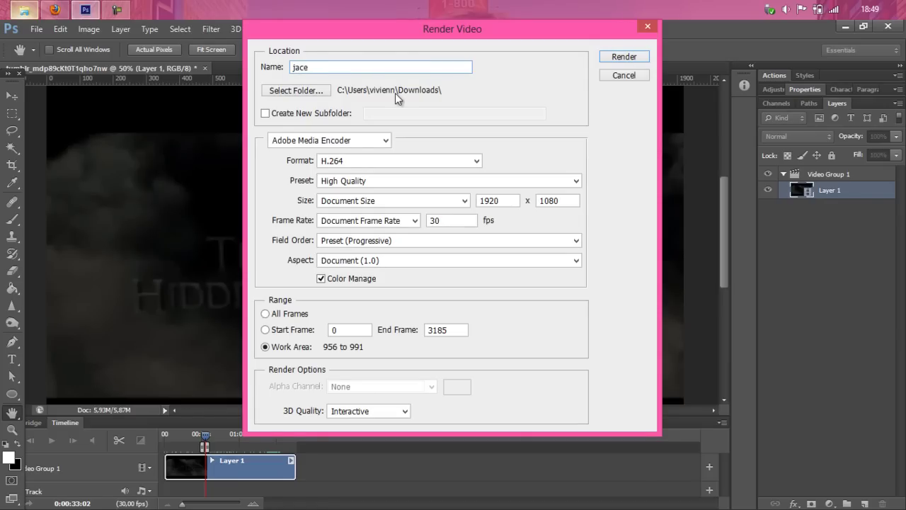
click(624, 57)
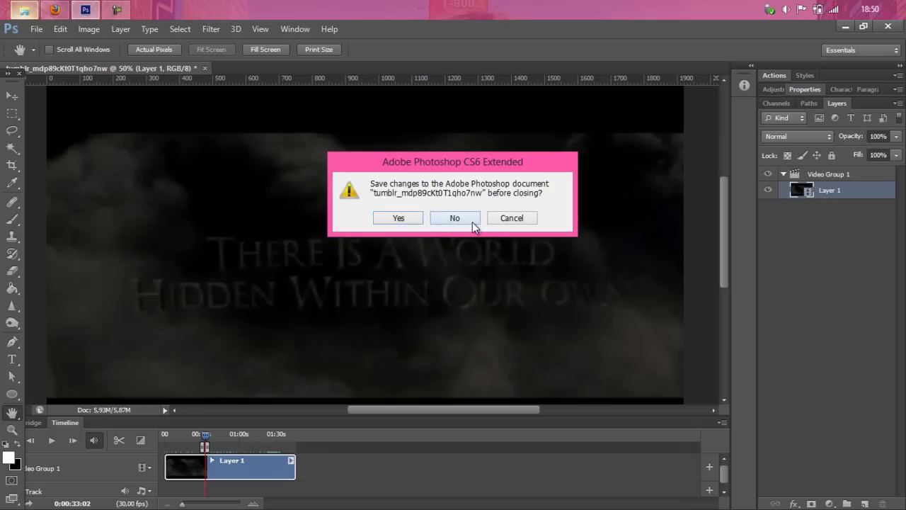
Close the trailer document, declining to save changes
click(463, 219)
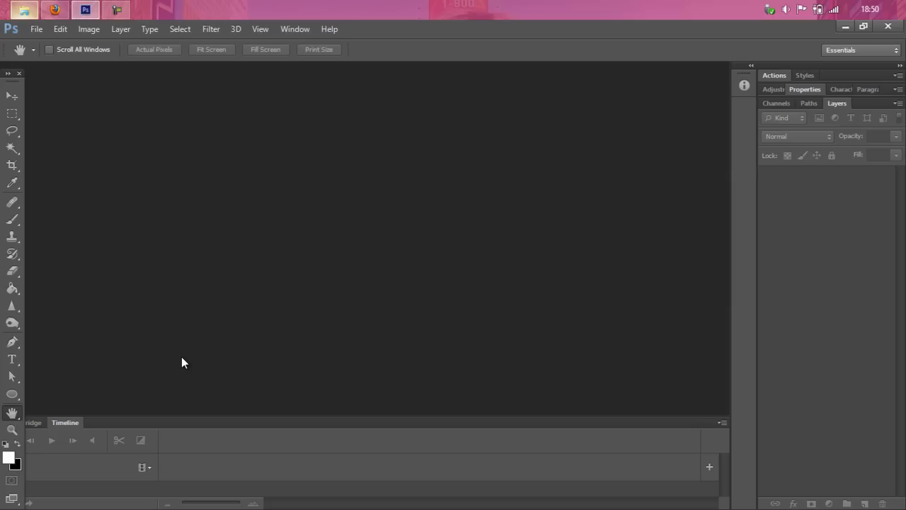
Dock the toolbox and browse to the Letöltések downloads folder for Video Frames to Layers
drag(20, 73, 1, 81)
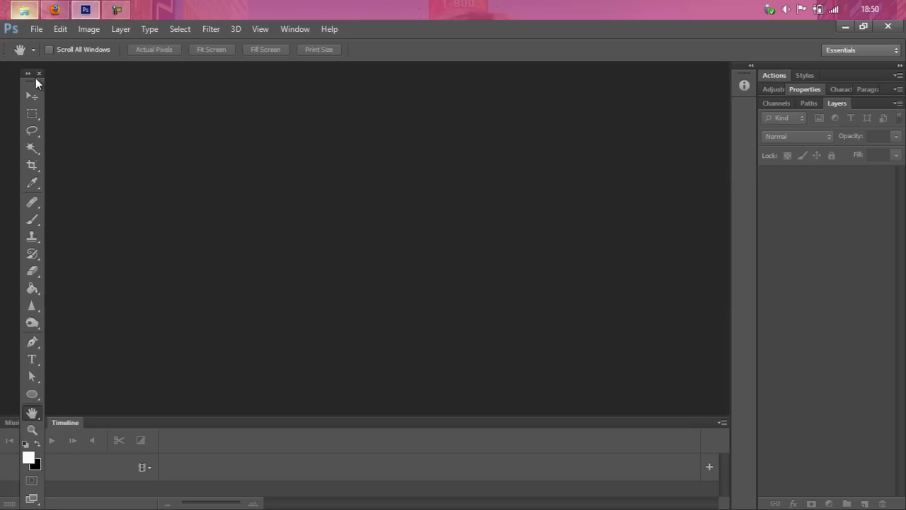
click(36, 29)
mouse_move(50, 263)
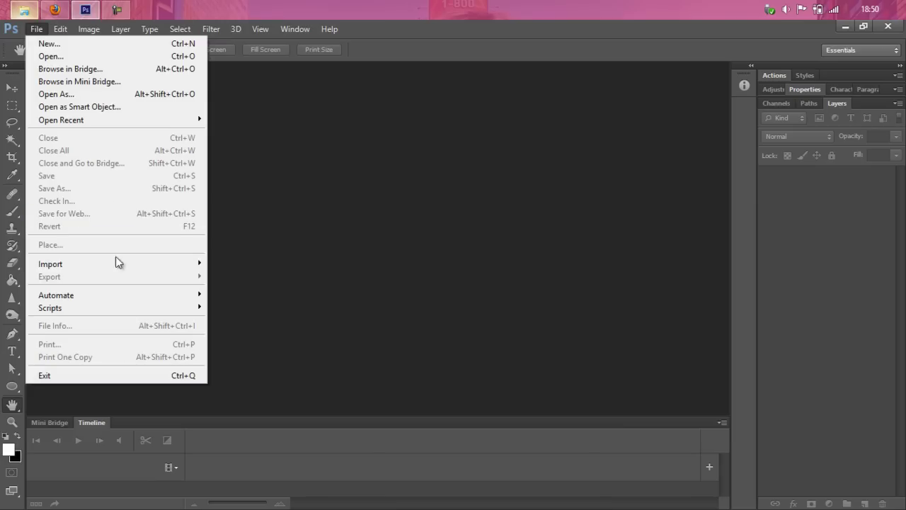
click(256, 279)
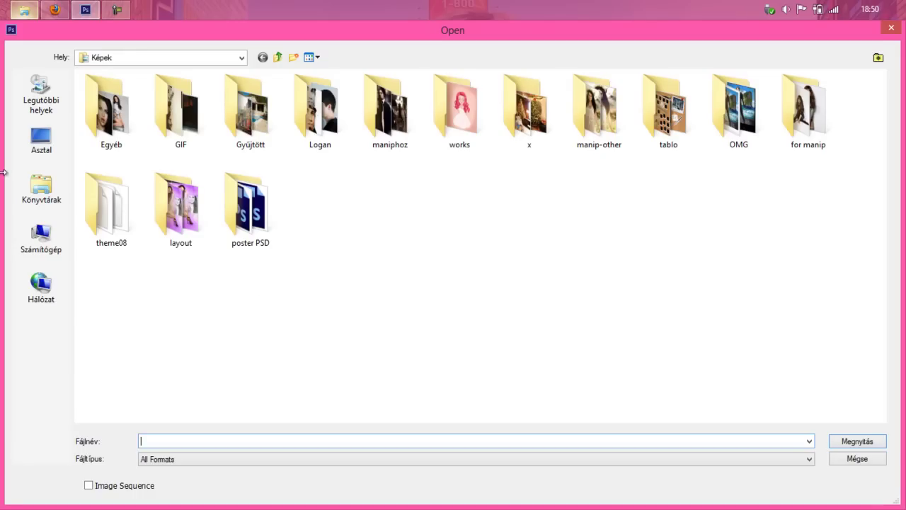
click(54, 245)
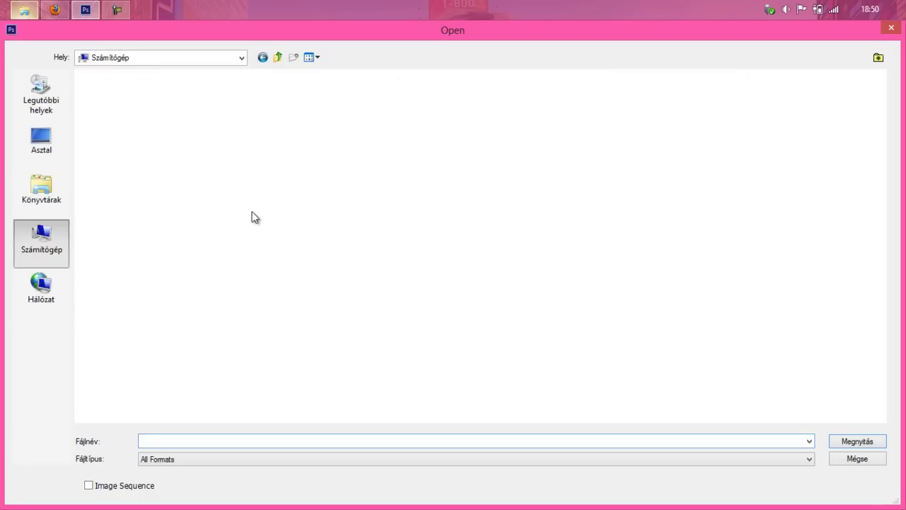
double_click(127, 100)
double_click(140, 130)
double_click(113, 104)
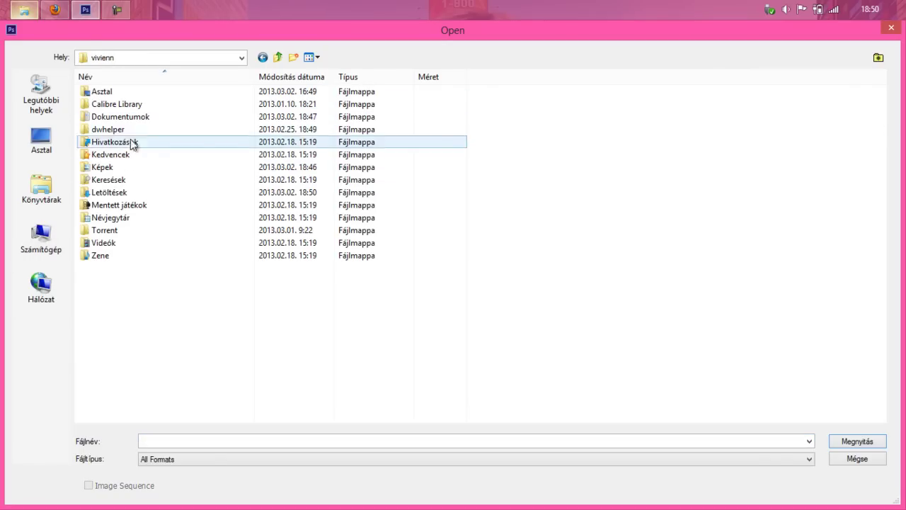
double_click(117, 193)
Import every frame of the jace video as layers with Make Frame Animation on
double_click(460, 106)
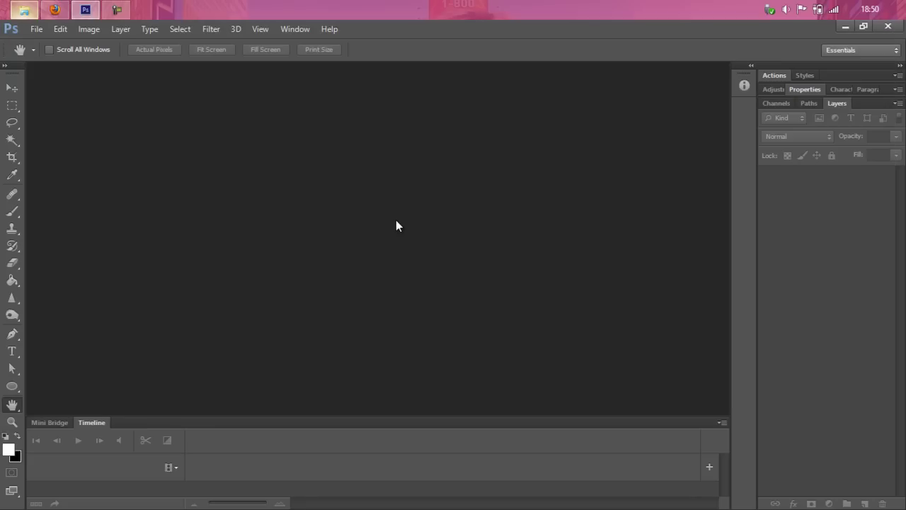
click(288, 191)
click(291, 191)
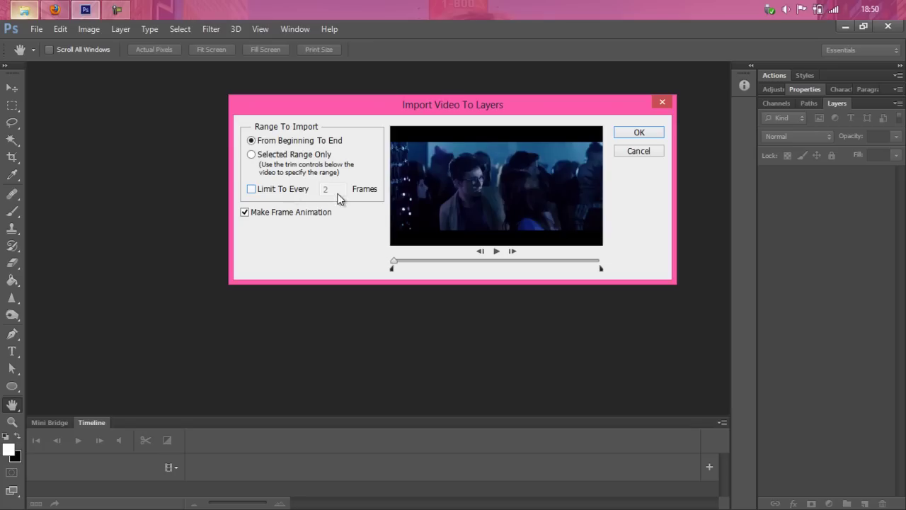
click(639, 135)
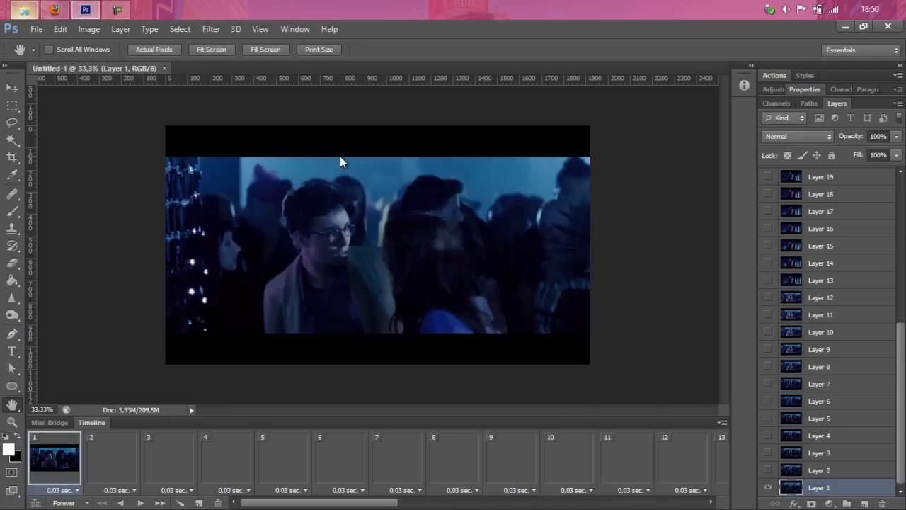
Delete the selected opening animation frames
shift+click(494, 467)
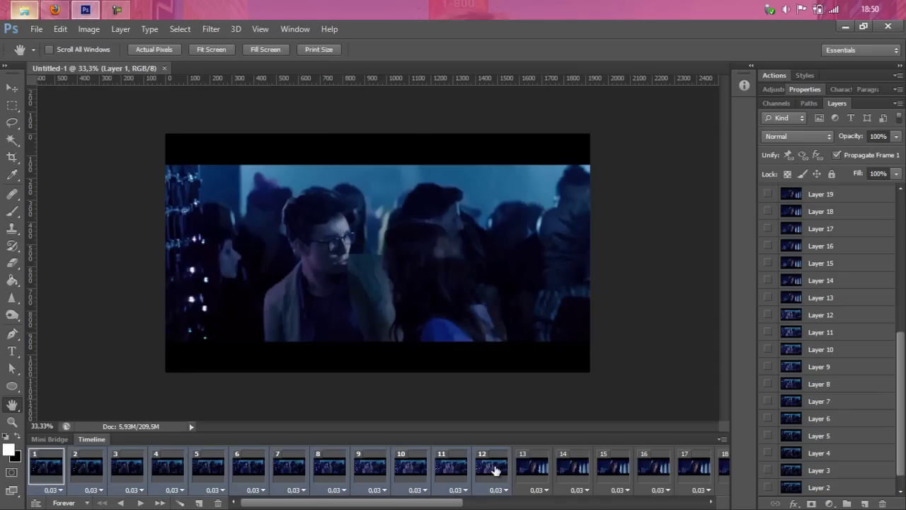
key(Delete)
click(405, 215)
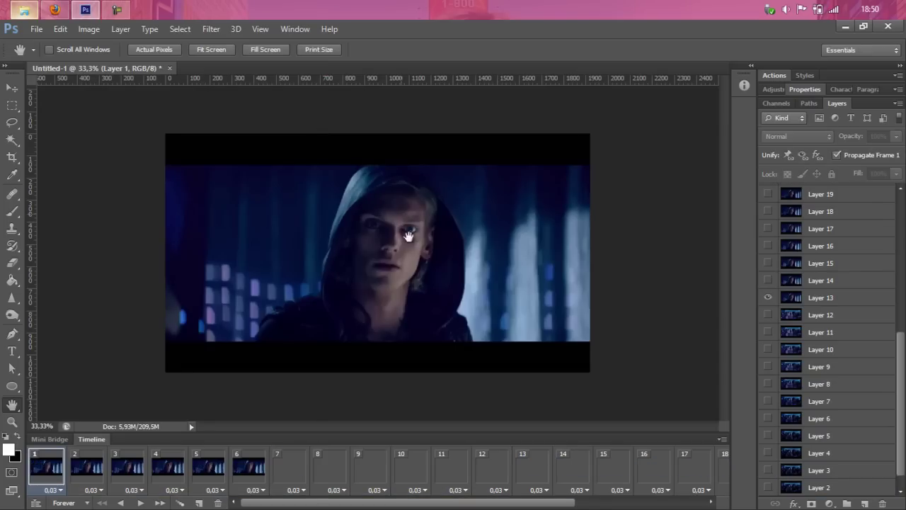
Delete the trailing black frames 21–24 and make frame 1 current
drag(406, 503, 572, 503)
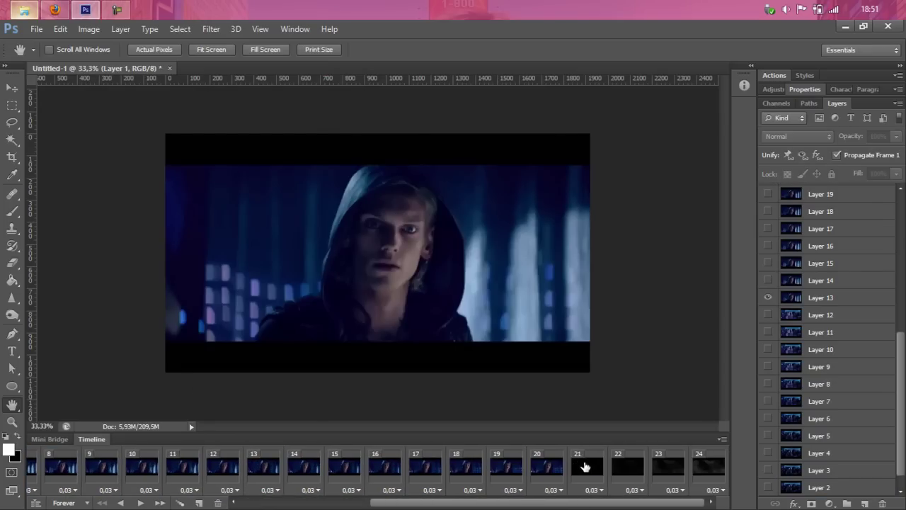
click(586, 465)
shift+click(683, 474)
click(218, 502)
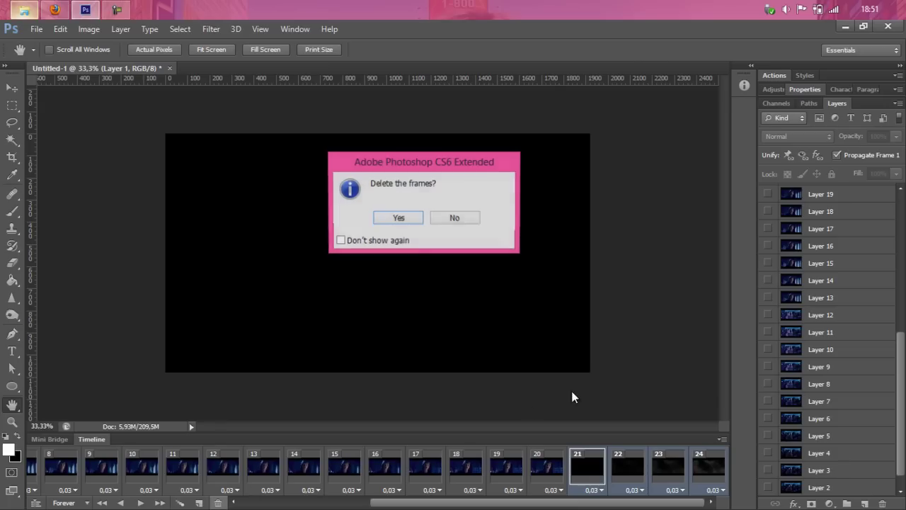
click(399, 217)
drag(572, 502, 357, 501)
click(47, 467)
Resize the image to 300 pixels wide (300 × 169) with Image Size
click(114, 126)
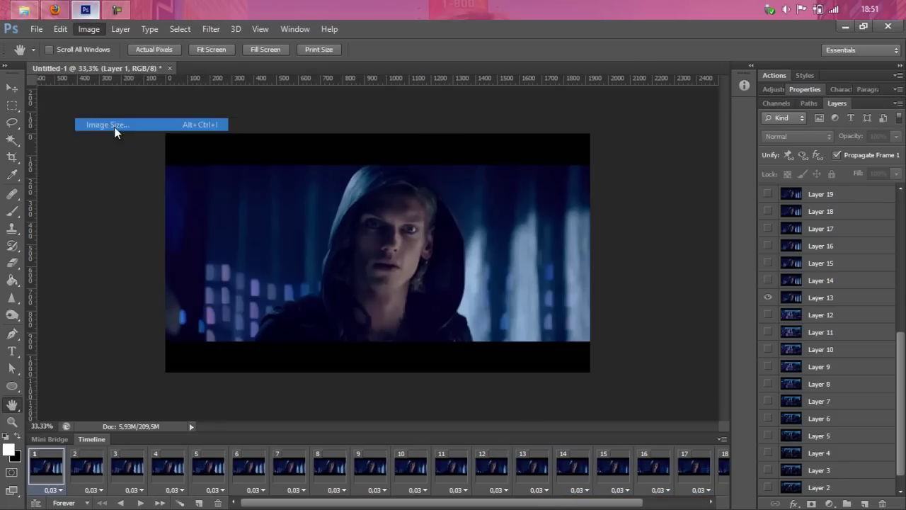
click(394, 129)
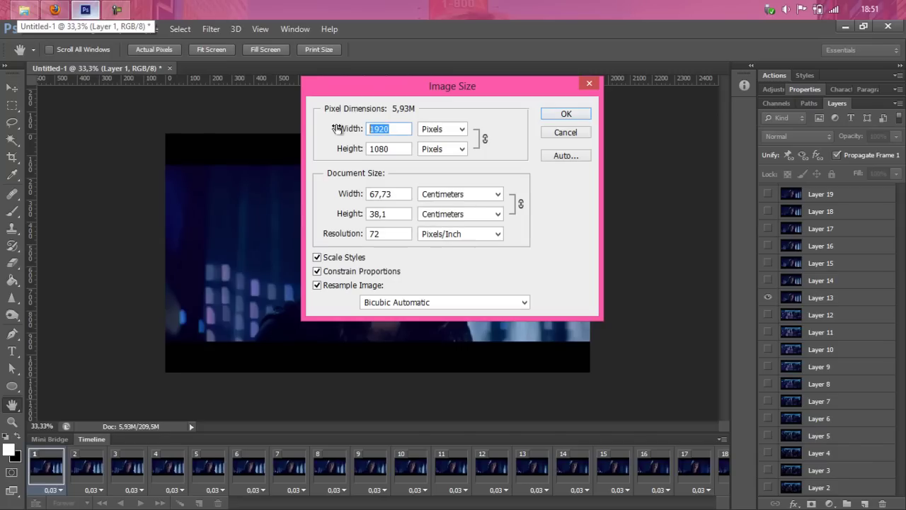
mouse_move(347, 128)
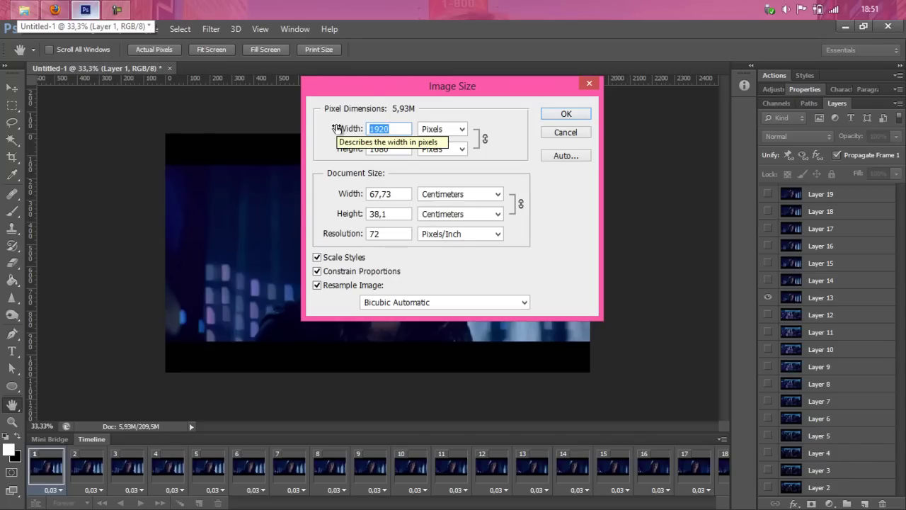
drag(337, 128, 379, 192)
key(Return)
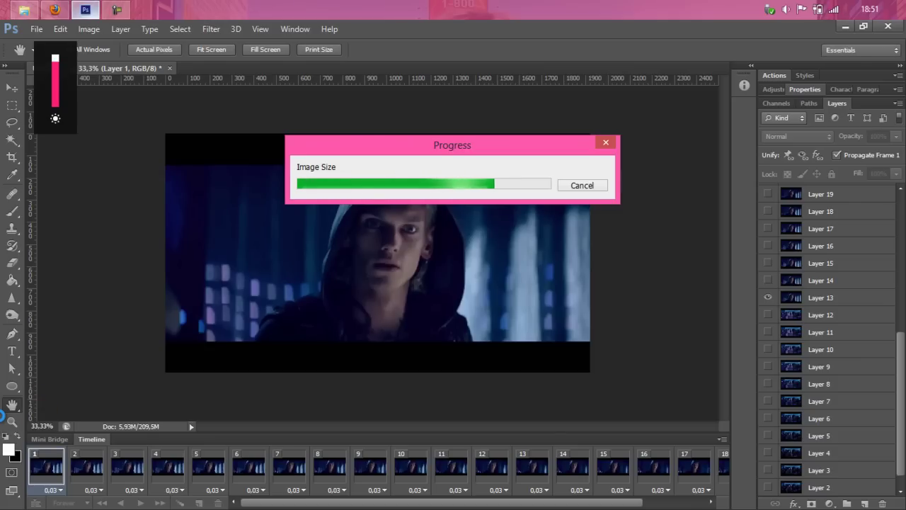
Zoom the view to 100% to inspect the resized footage
click(12, 421)
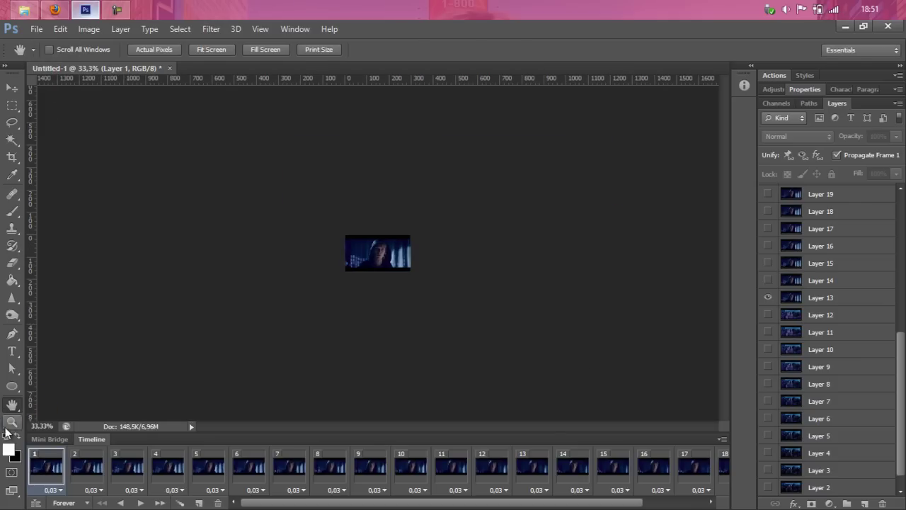
click(381, 241)
click(381, 241)
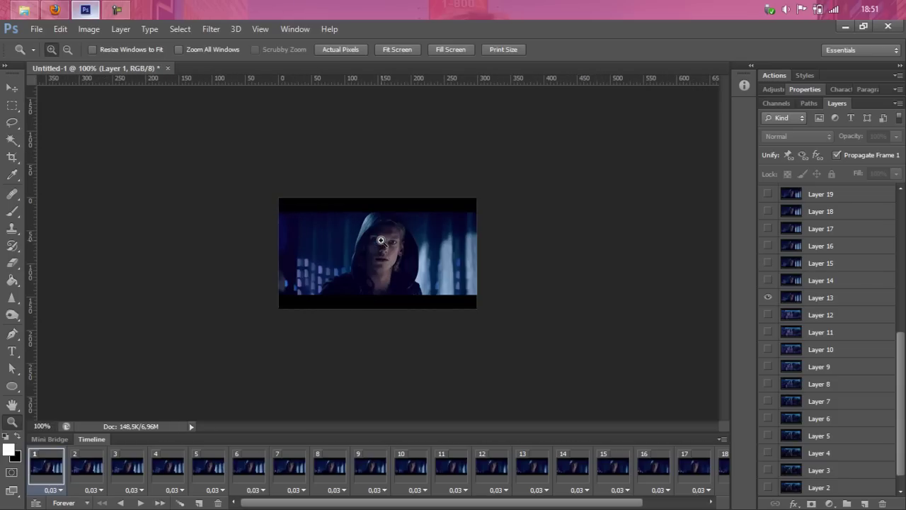
click(365, 257)
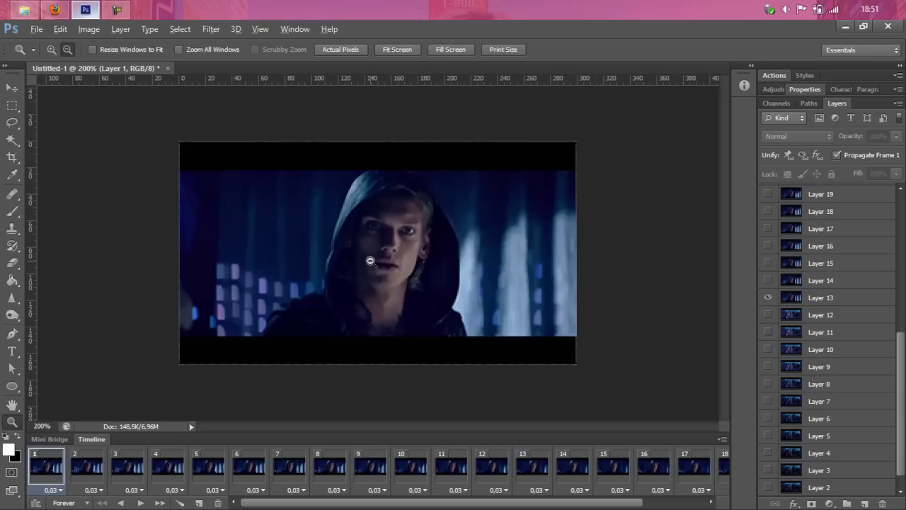
alt+click(366, 257)
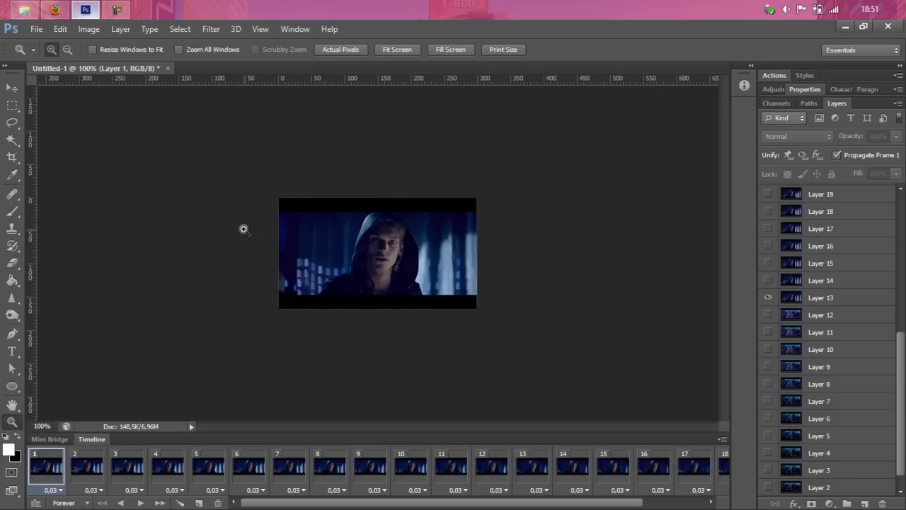
click(88, 28)
click(174, 136)
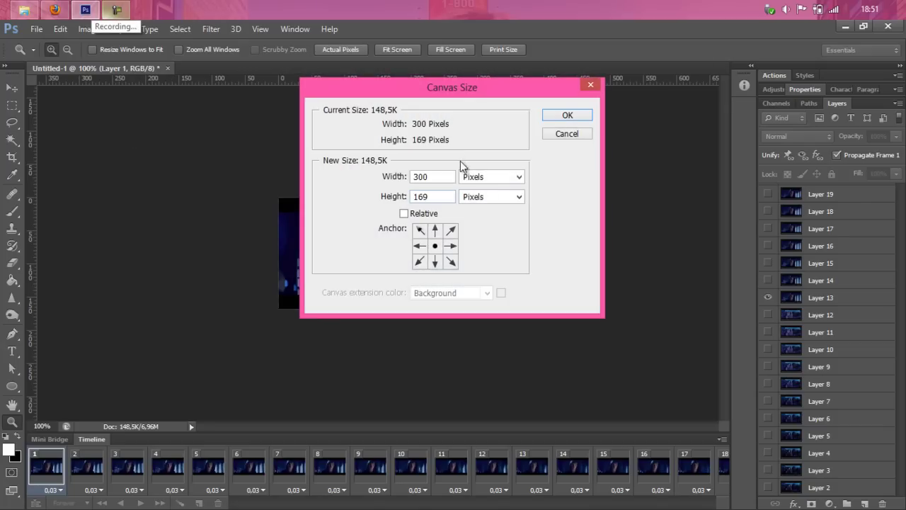
Crop the canvas height to 120 pixels, accepting the clipping
drag(457, 88, 663, 123)
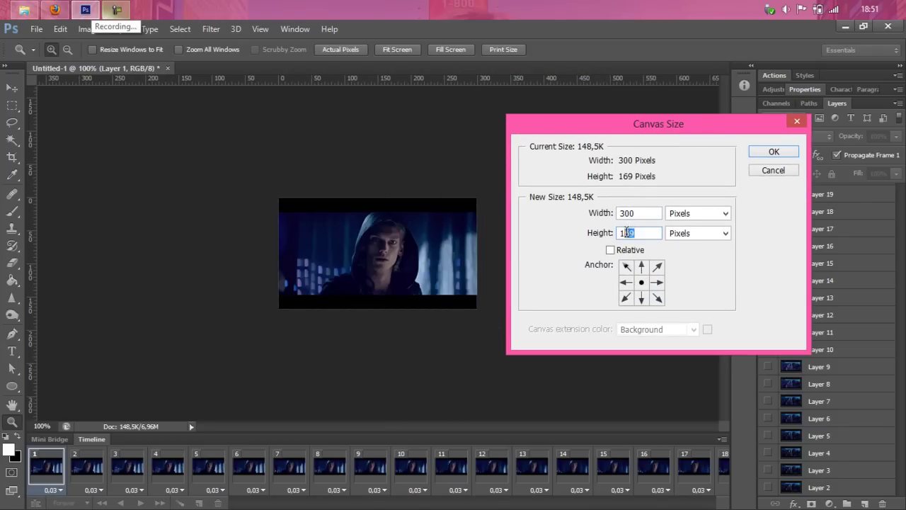
text(120)
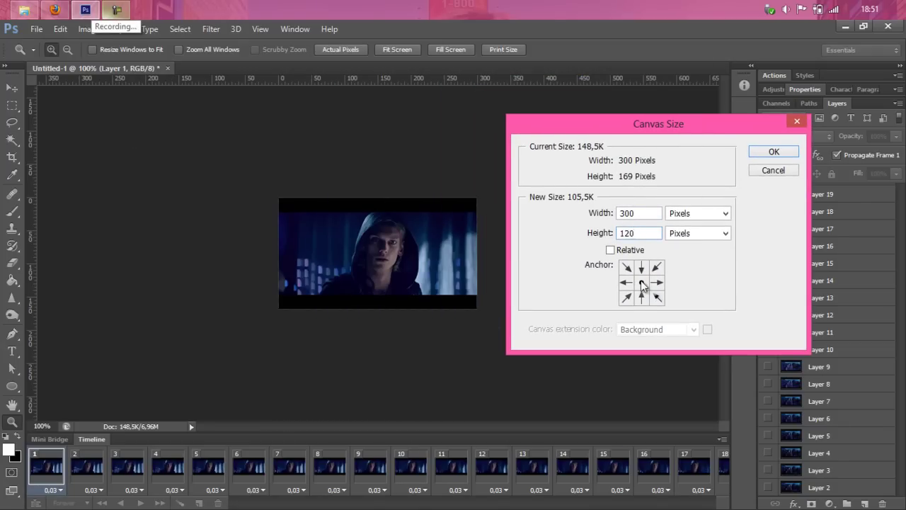
click(766, 154)
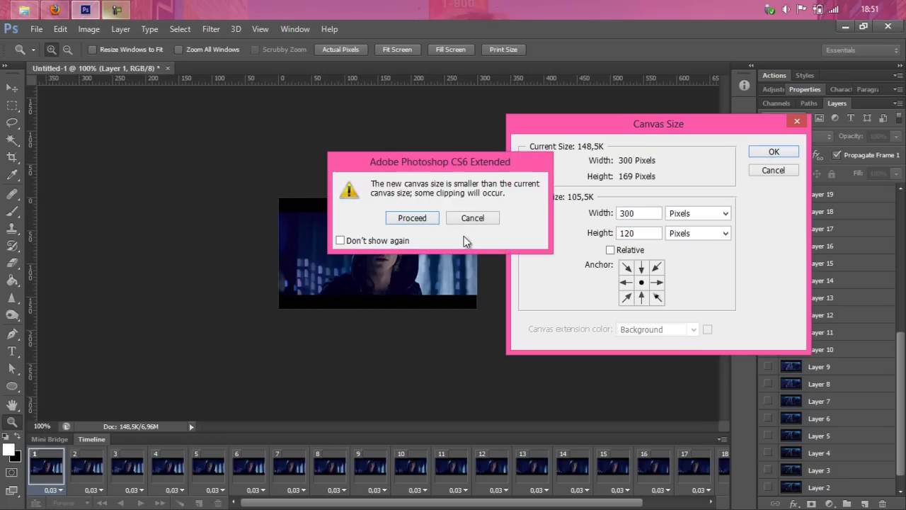
click(424, 218)
Crop the canvas width to 280 pixels, accepting the clipping
click(89, 29)
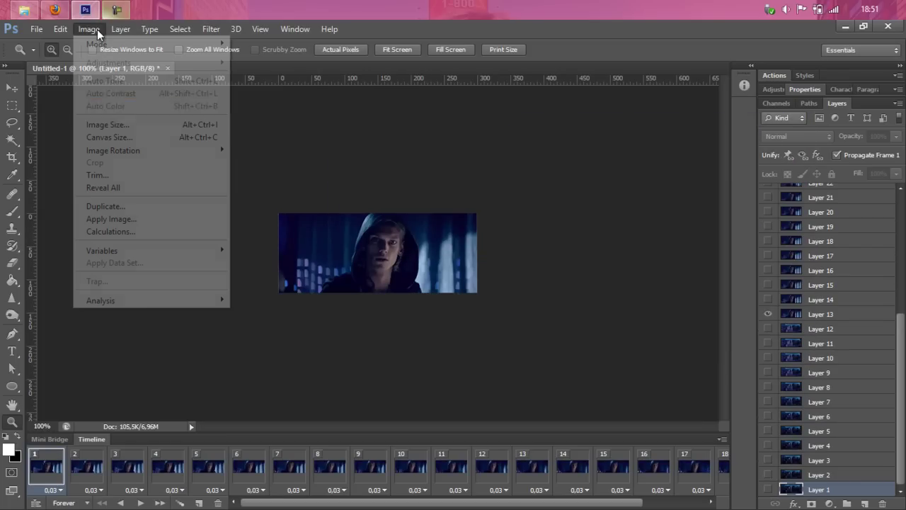
click(114, 135)
double_click(642, 216)
text(280)
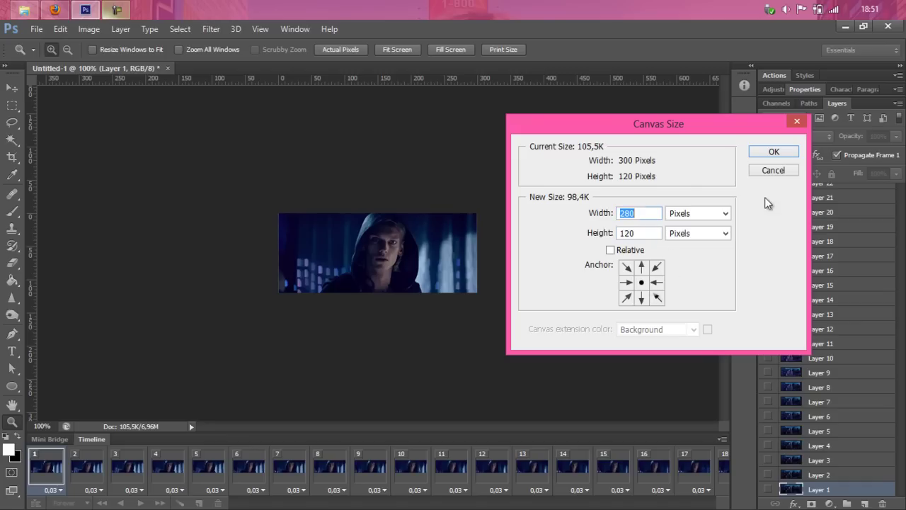
click(772, 152)
click(425, 215)
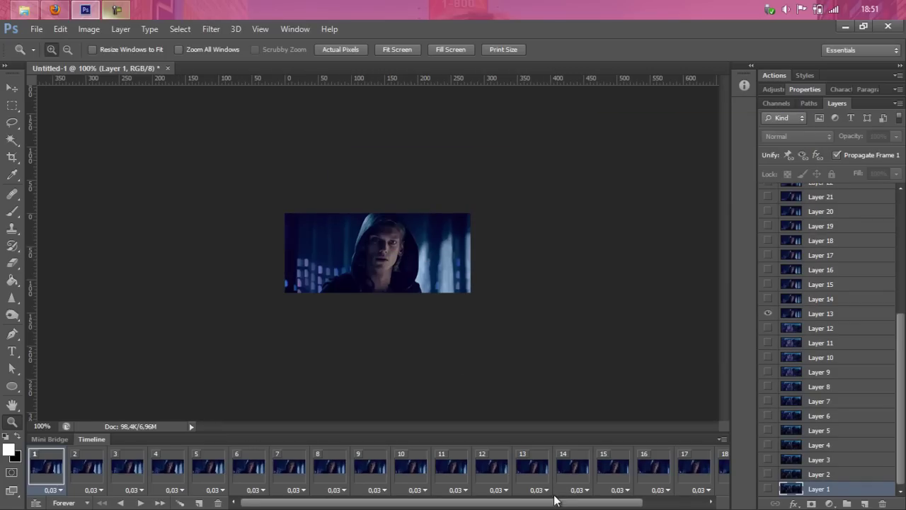
drag(556, 500, 650, 495)
scroll(818, 246, up, 3)
Add a Brightness/Contrast adjustment above Layer 36 with brightness 53
scroll(818, 246, up, 3)
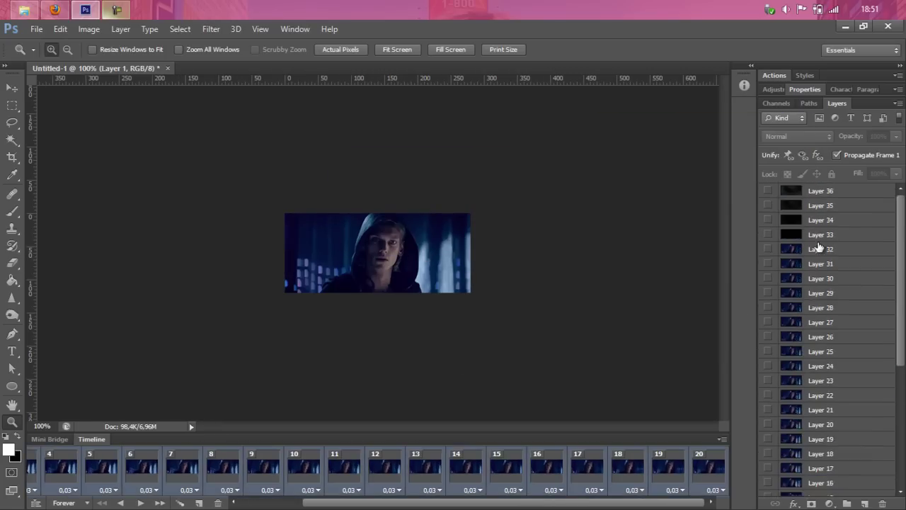
click(820, 192)
click(774, 90)
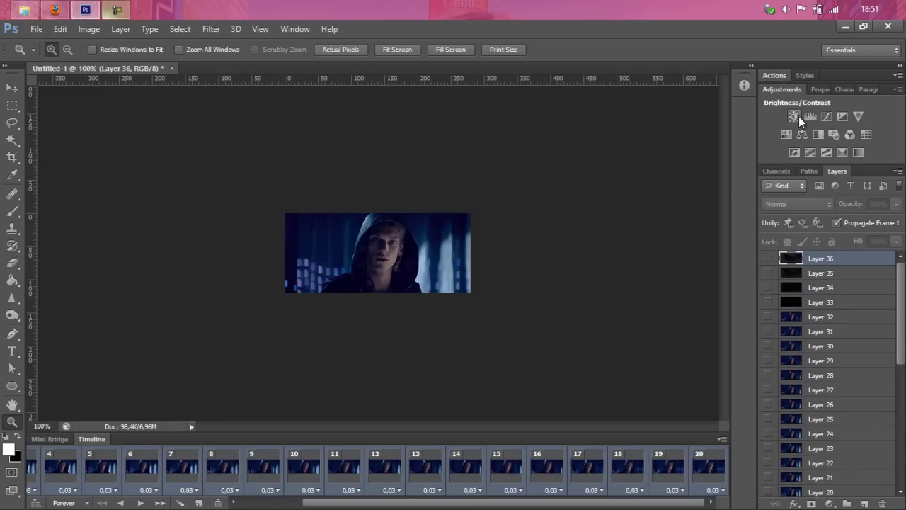
drag(827, 161, 855, 161)
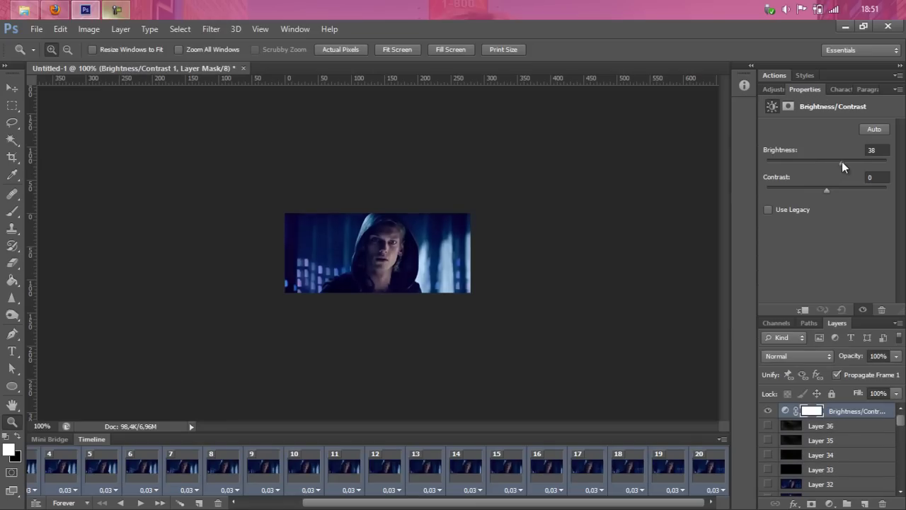
Add a Color Balance adjustment shifting midtones Yellow/Blue to −24
click(774, 89)
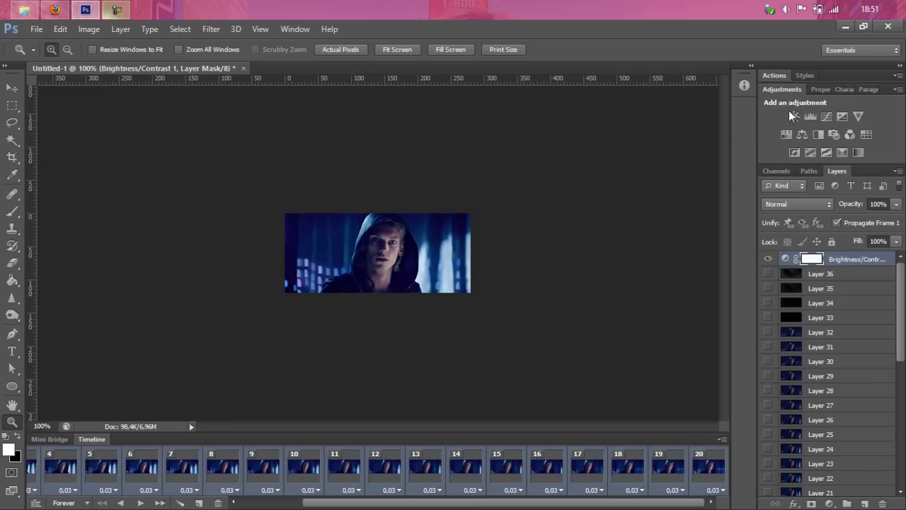
click(801, 133)
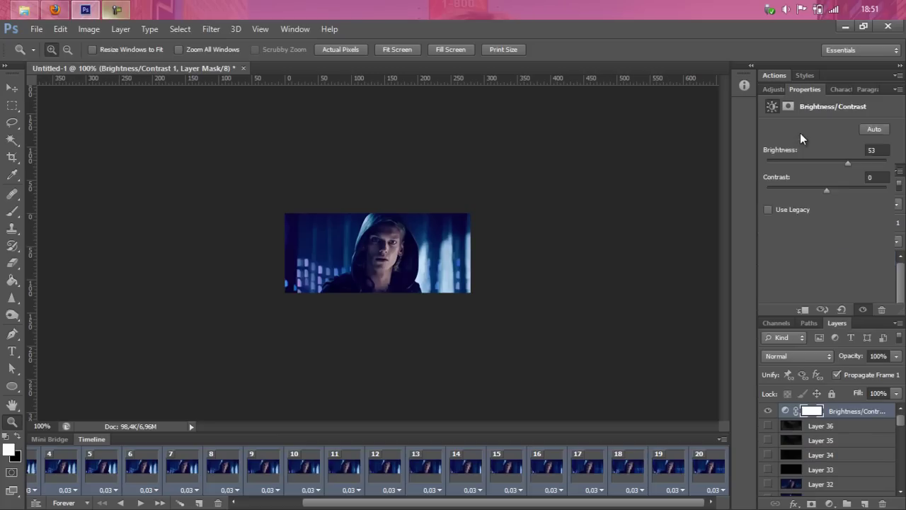
drag(805, 208, 796, 209)
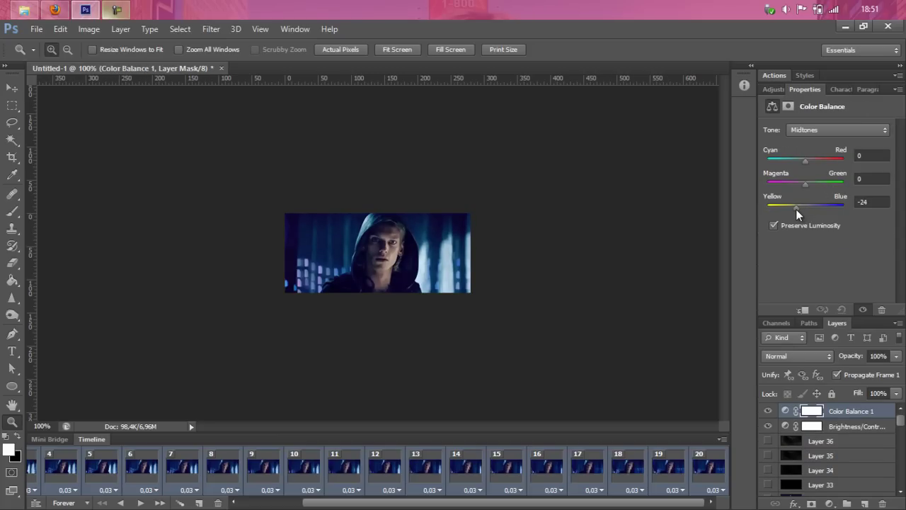
click(774, 90)
Add a Gradient fill layer using a black-to-white gradient preset
click(121, 29)
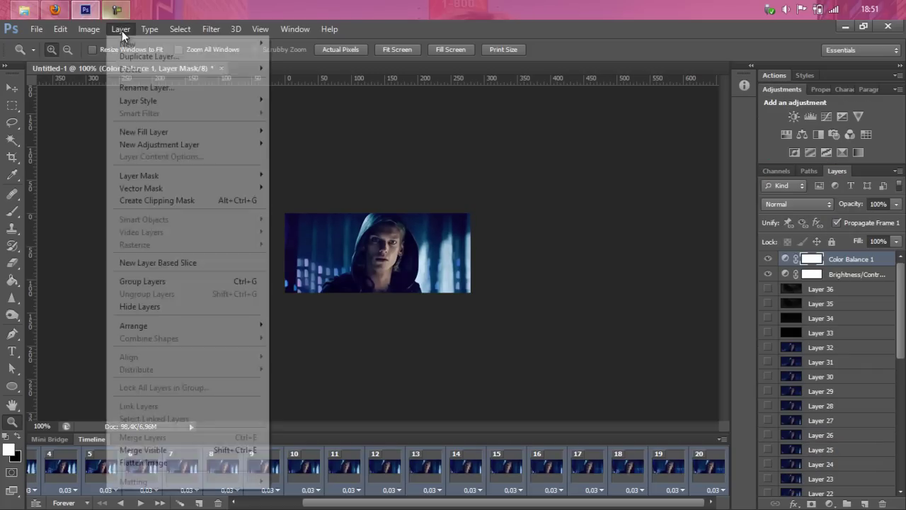
click(96, 140)
click(560, 154)
click(556, 154)
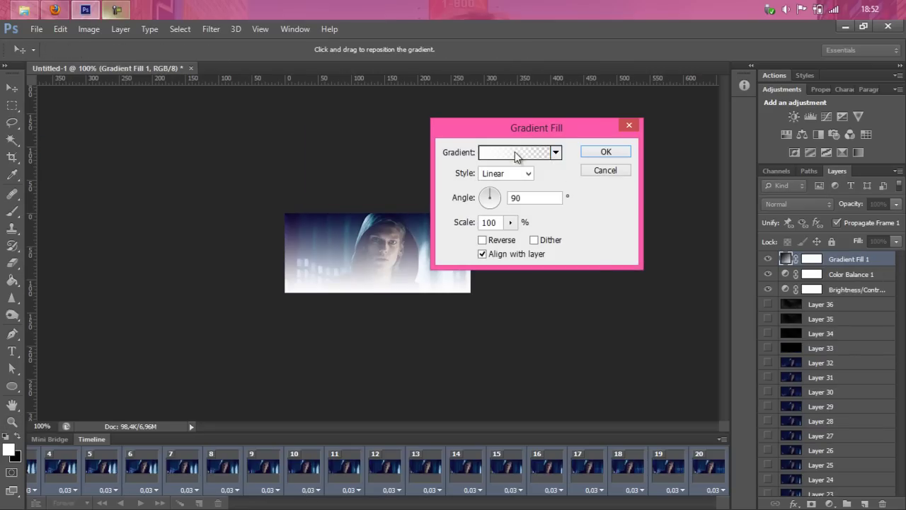
click(518, 153)
click(775, 243)
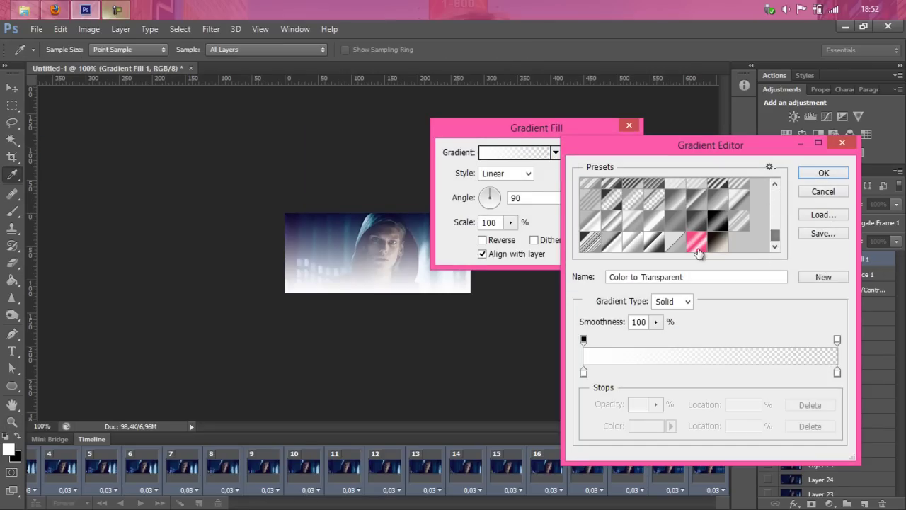
click(702, 252)
click(823, 172)
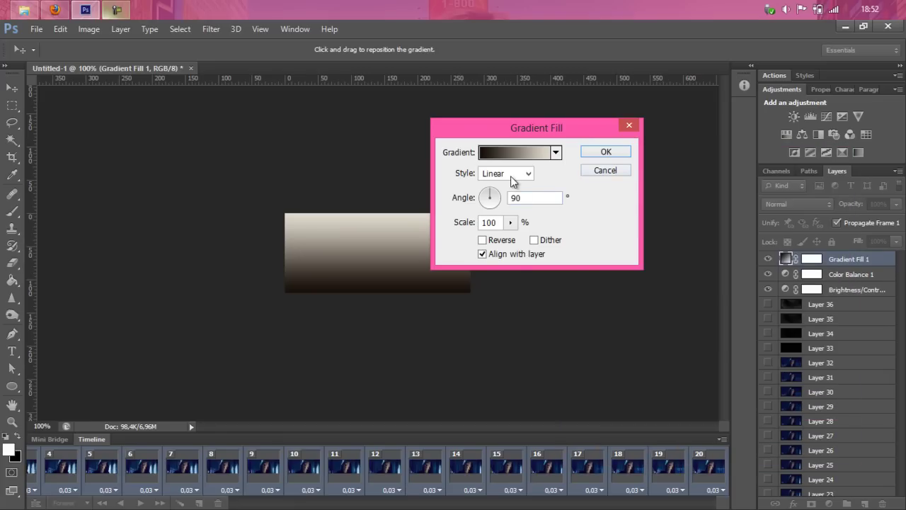
Make the gradient radial and reversed at 180% scale, and apply it
click(505, 173)
click(504, 196)
click(501, 240)
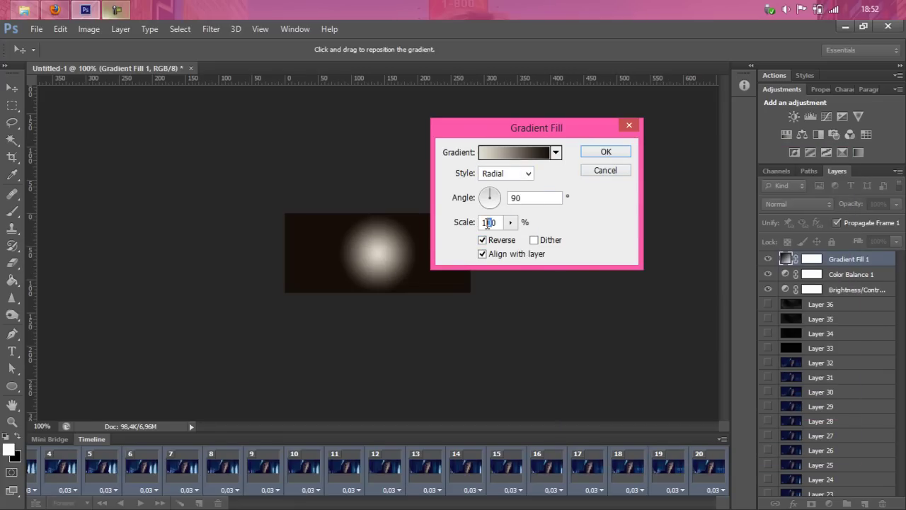
text(5)
key(BackSpace)
text(8)
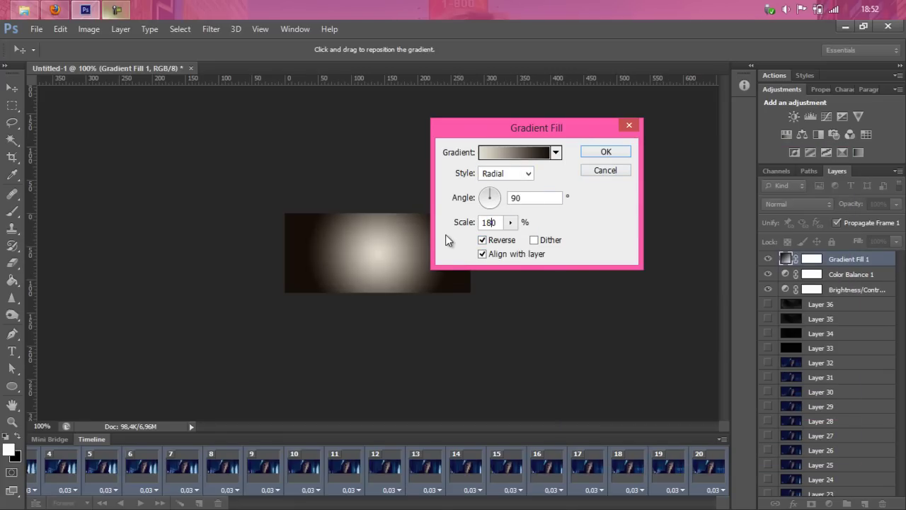
key(Return)
click(797, 203)
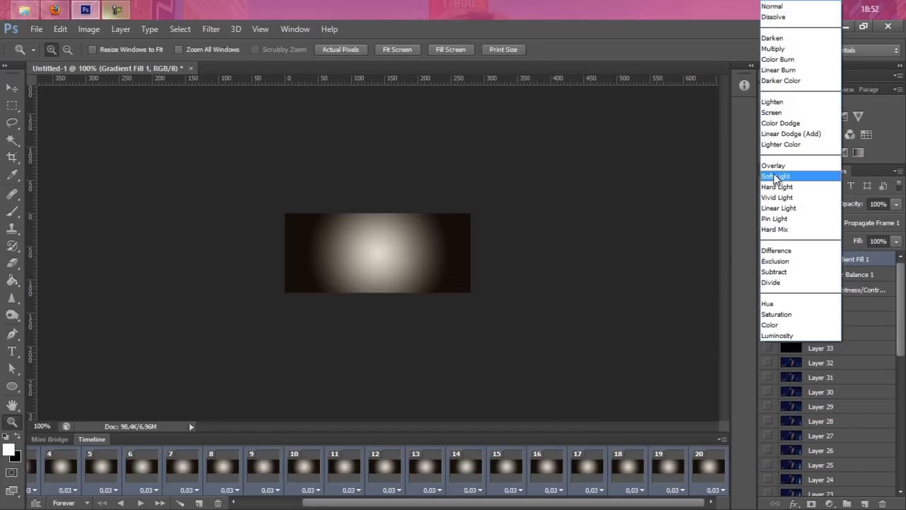
Blend the Gradient Fill 1 layer in Soft Light and enter 50 for its opacity
click(835, 177)
click(855, 206)
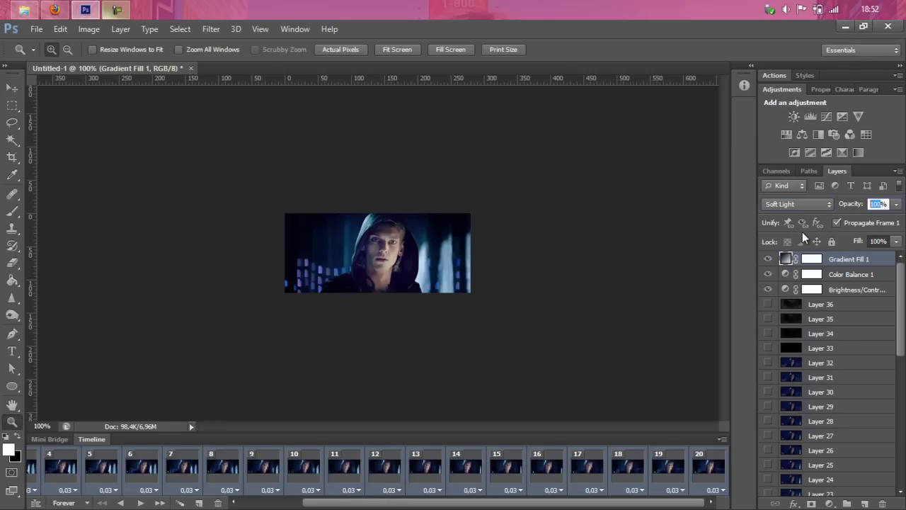
text(50)
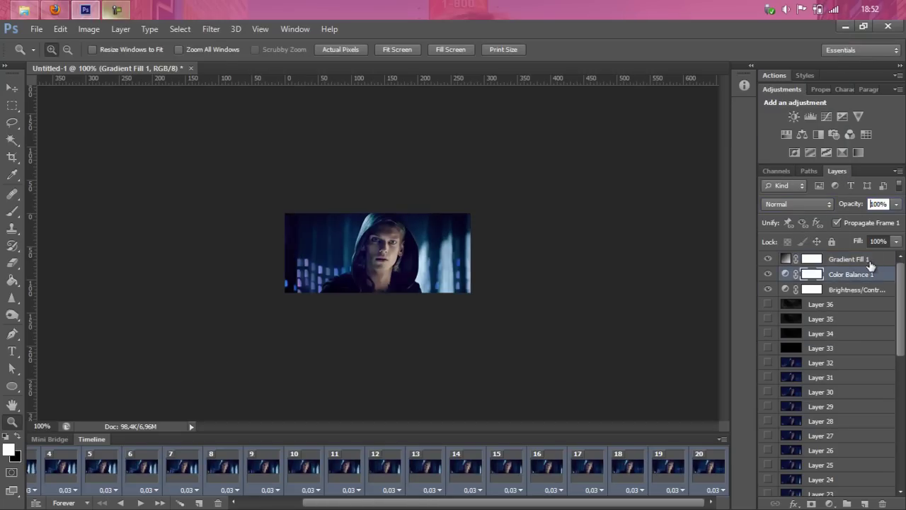
Add a Black & White adjustment layer blended in Soft Light at 40% opacity
click(818, 134)
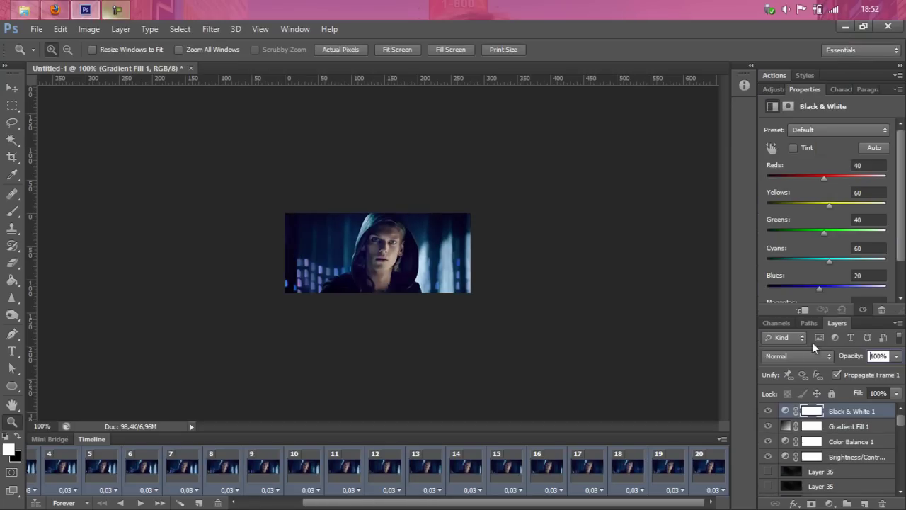
click(798, 356)
click(796, 184)
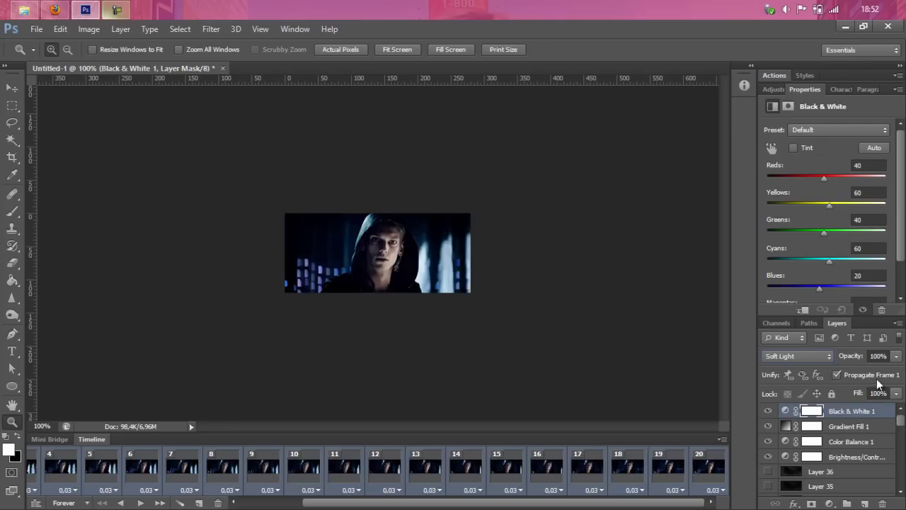
text(40)
key(Return)
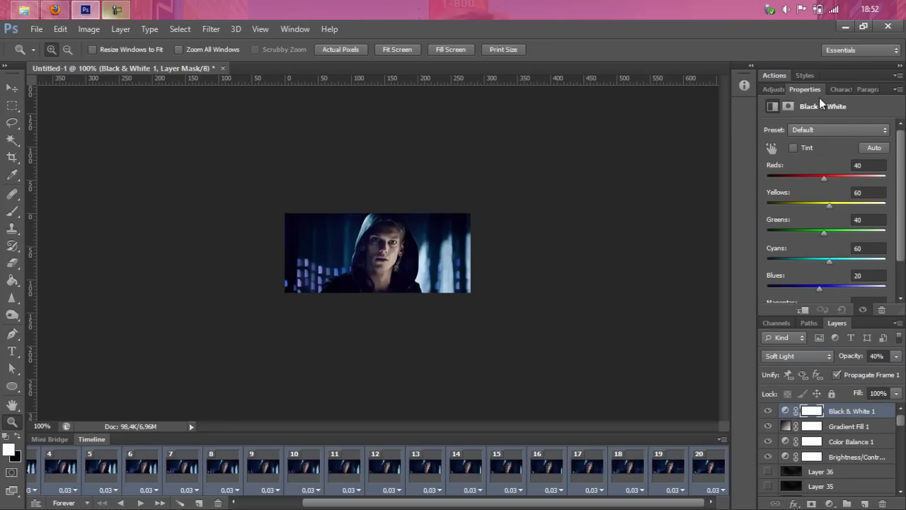
click(808, 90)
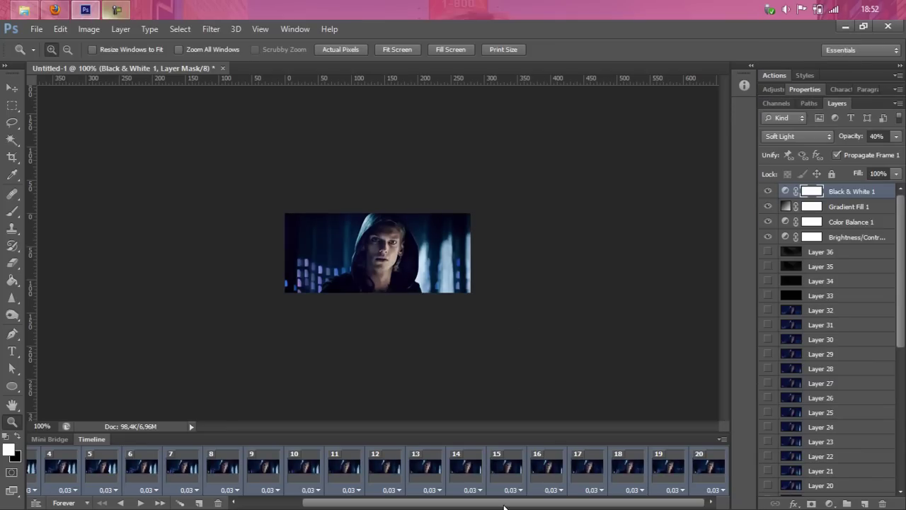
drag(509, 507, 413, 505)
Make animation frame 1 show Layer 13 only
click(48, 481)
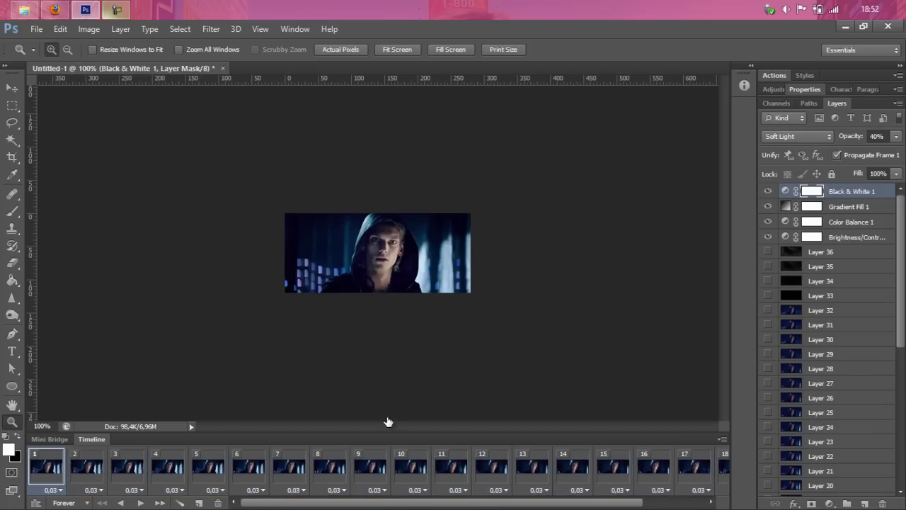
scroll(885, 368, down, 5)
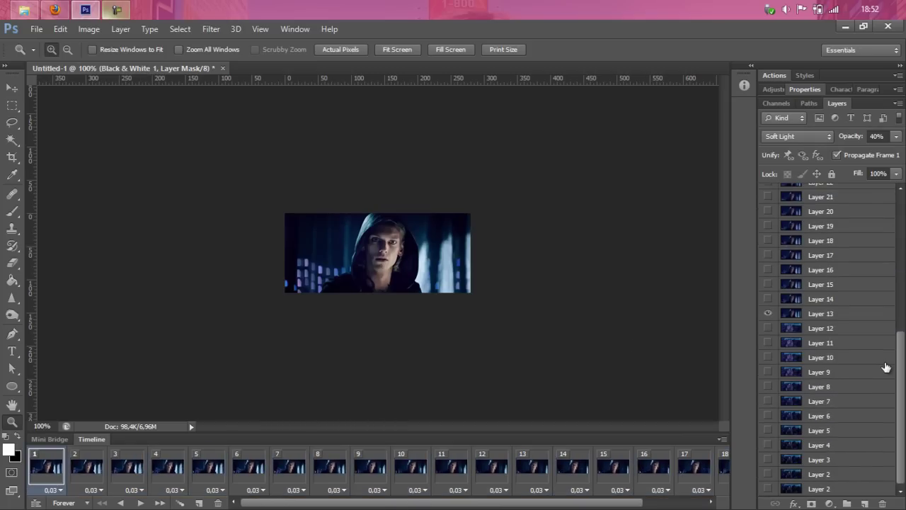
click(846, 327)
click(834, 314)
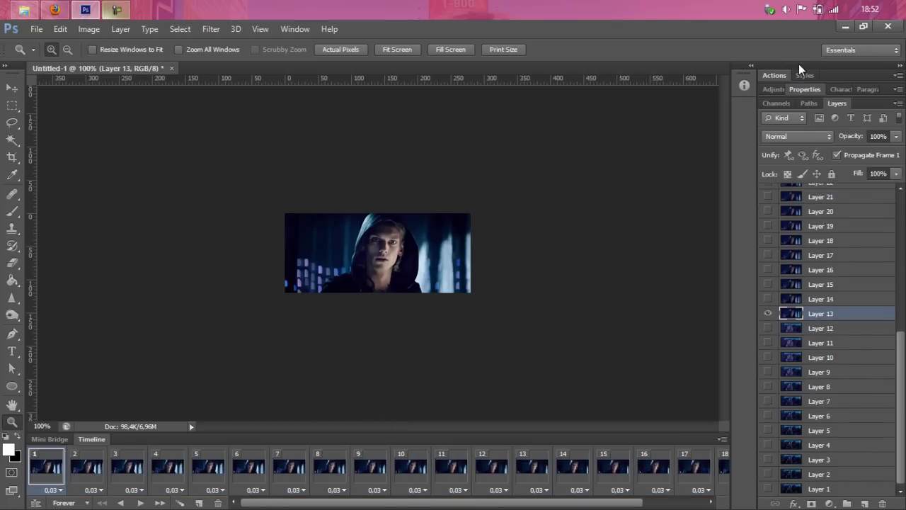
click(773, 75)
click(828, 102)
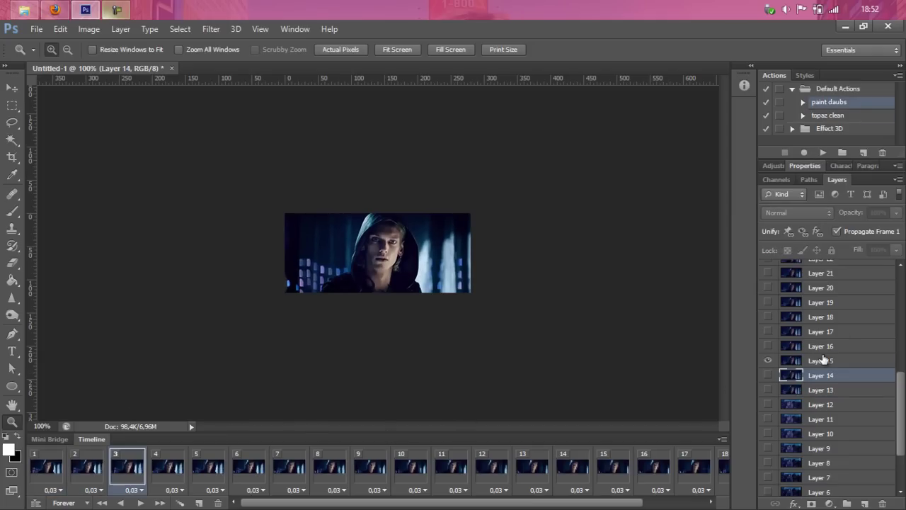
Assign Layers 16–20 to animation frames 4–8
click(169, 467)
click(849, 346)
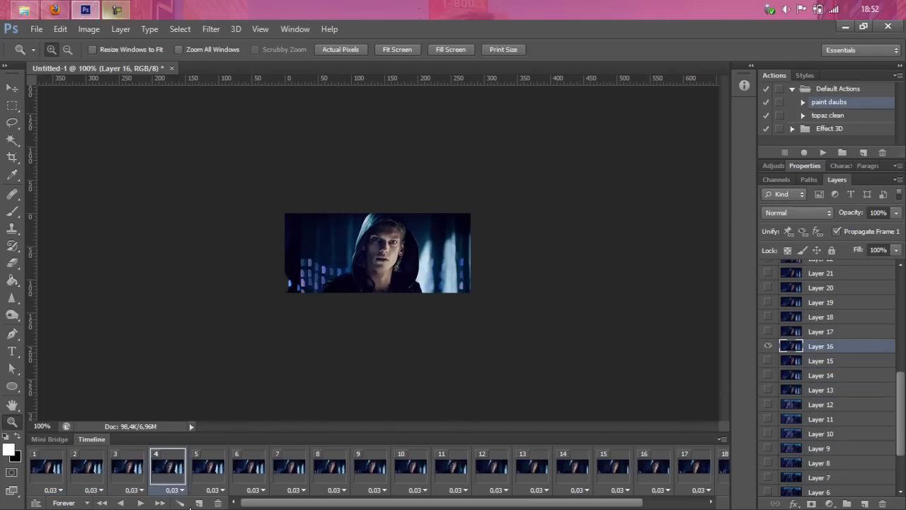
click(210, 470)
click(855, 331)
click(251, 473)
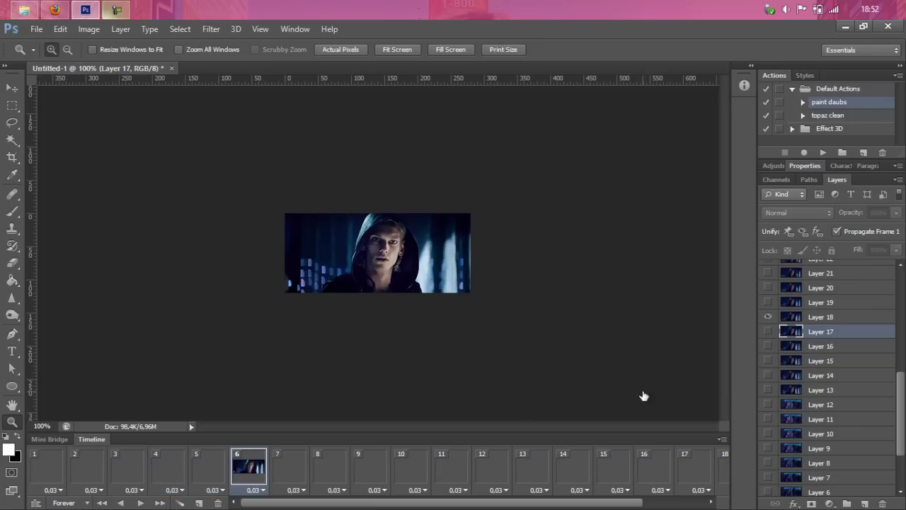
click(821, 317)
click(289, 467)
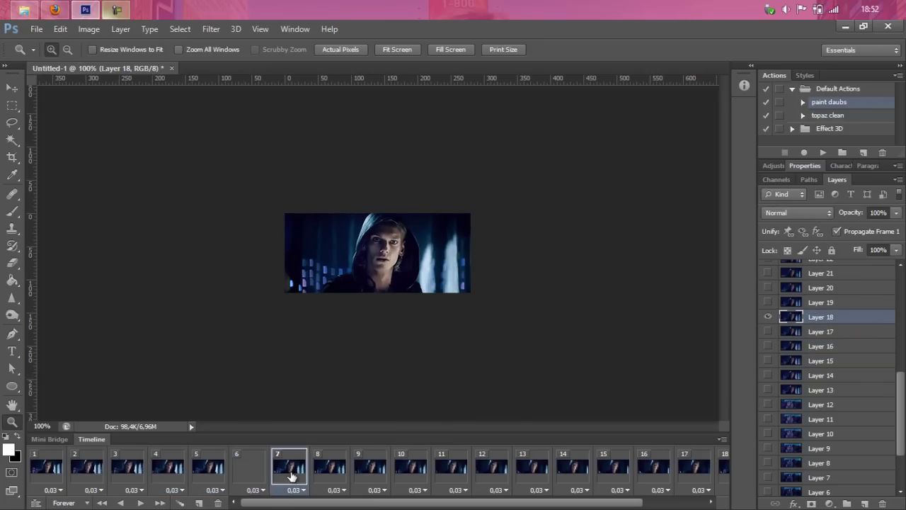
click(835, 302)
click(330, 467)
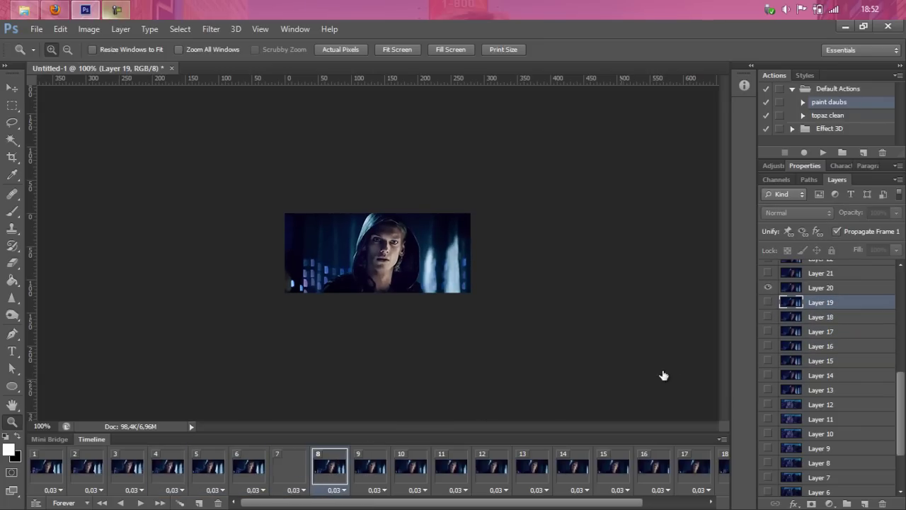
click(842, 290)
Assign Layers 21–26 to animation frames 9–14
click(382, 467)
click(835, 273)
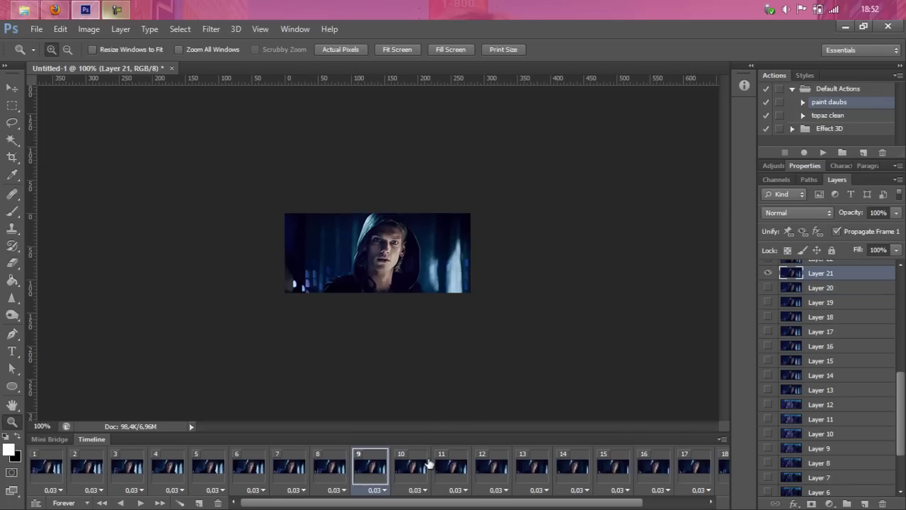
click(410, 471)
click(842, 266)
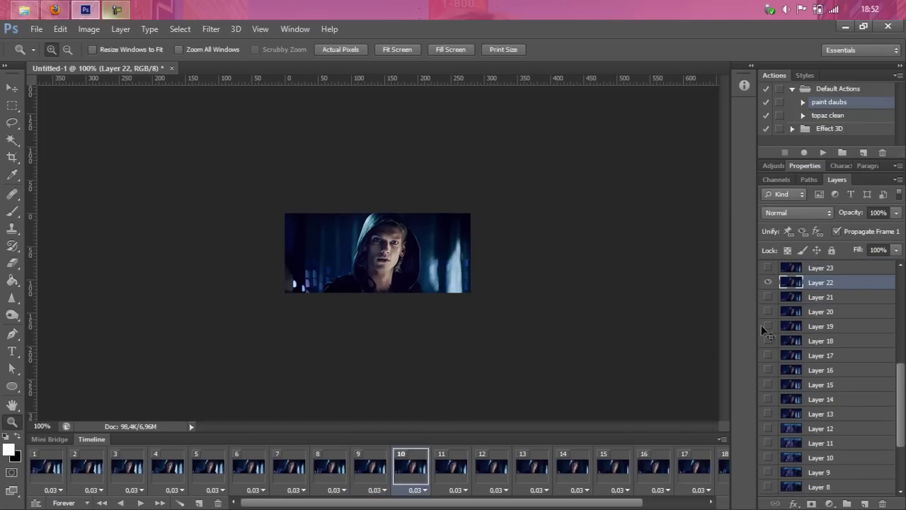
click(460, 473)
click(821, 267)
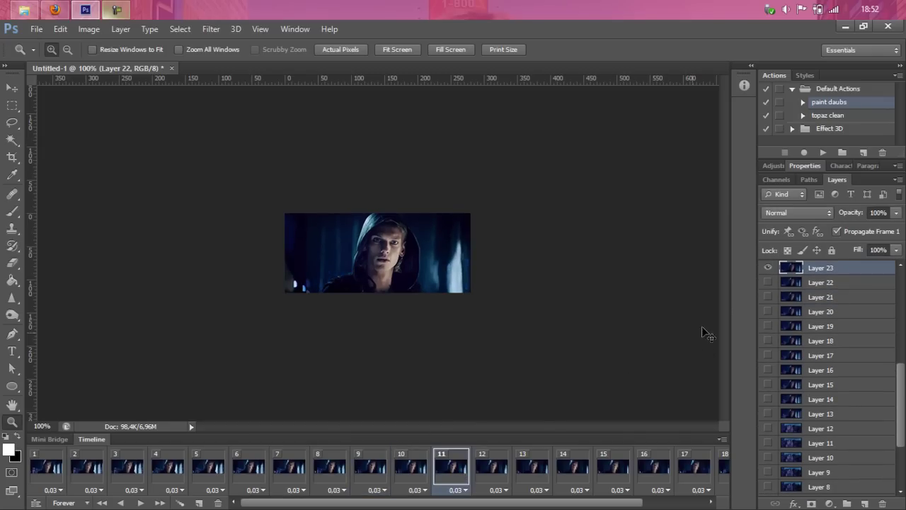
click(498, 464)
click(533, 467)
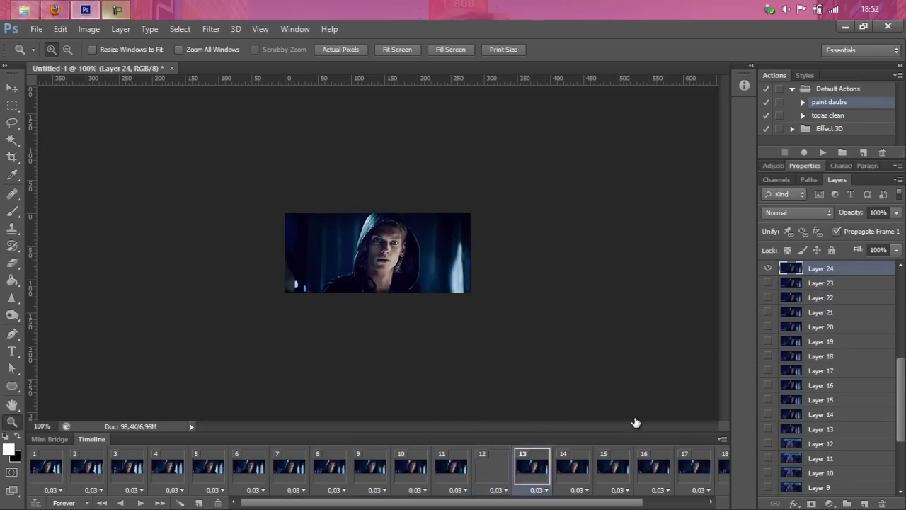
click(823, 299)
click(572, 467)
click(829, 291)
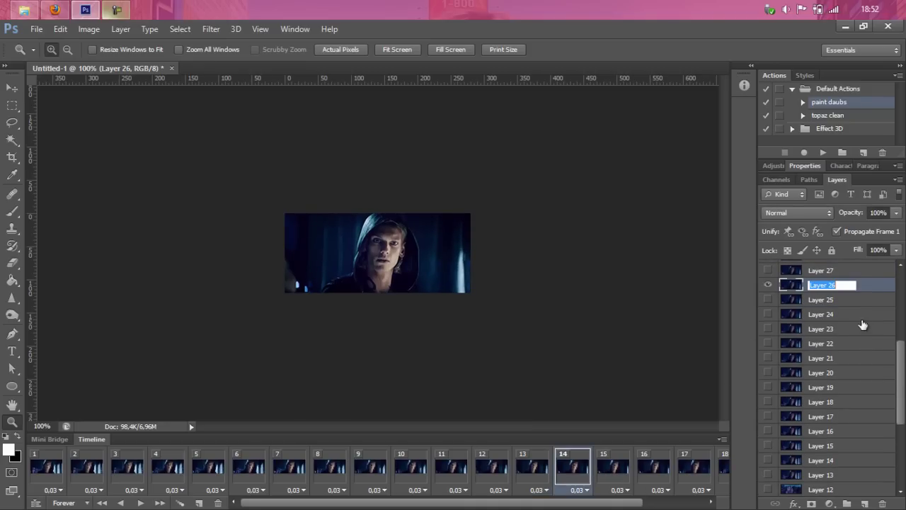
click(876, 286)
Assign Layers 27–32 to animation frames 15–20
click(613, 467)
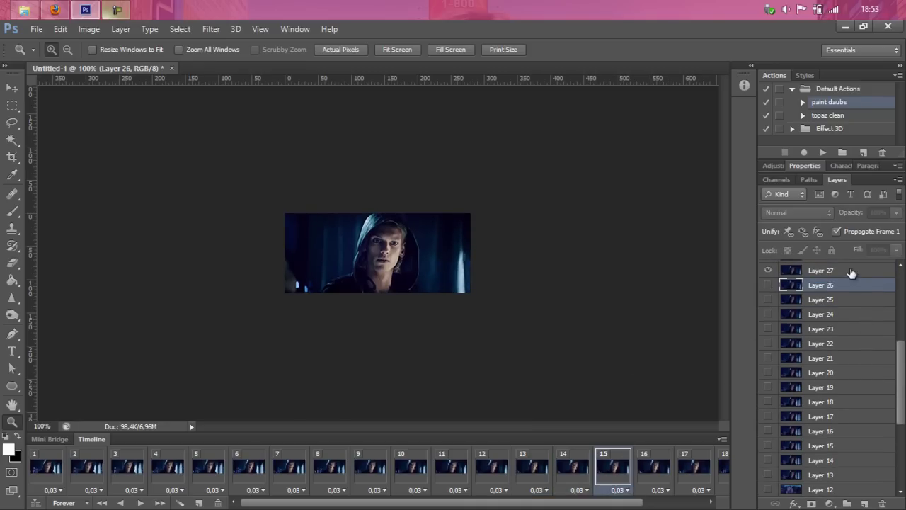
click(852, 274)
click(651, 465)
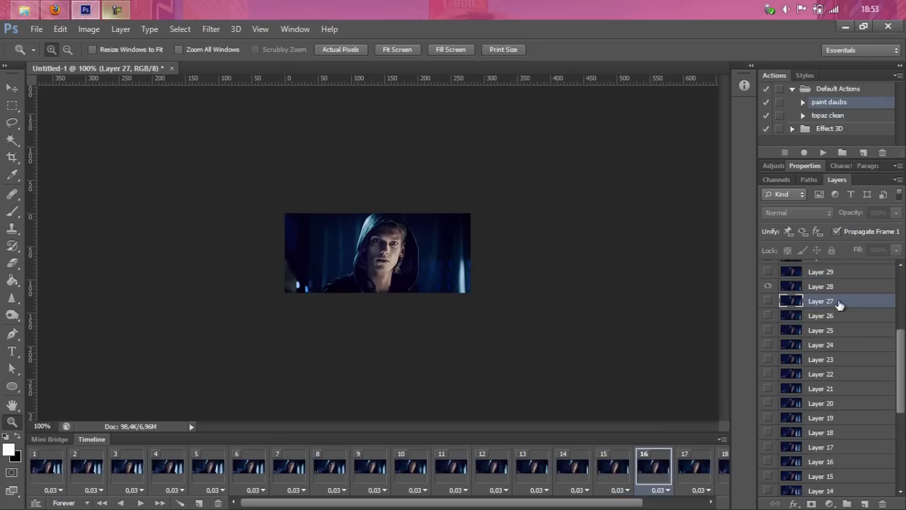
click(842, 302)
click(692, 466)
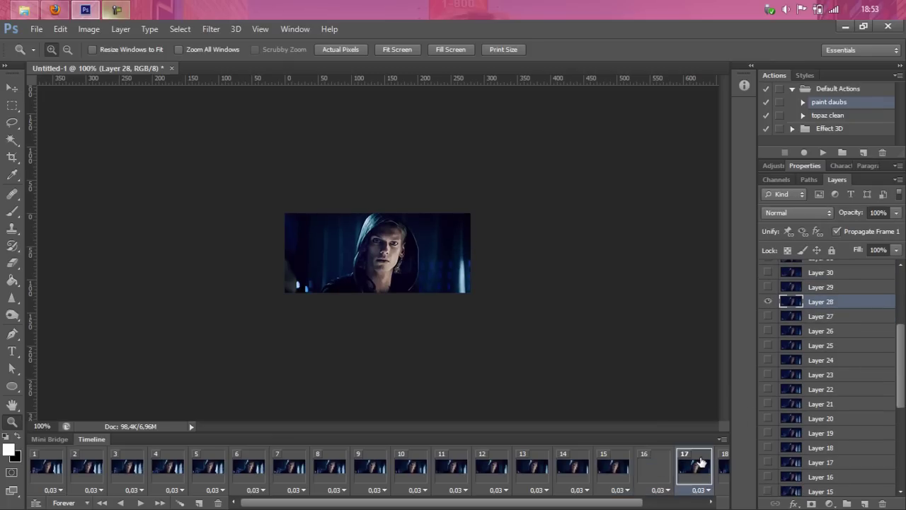
click(842, 287)
click(724, 465)
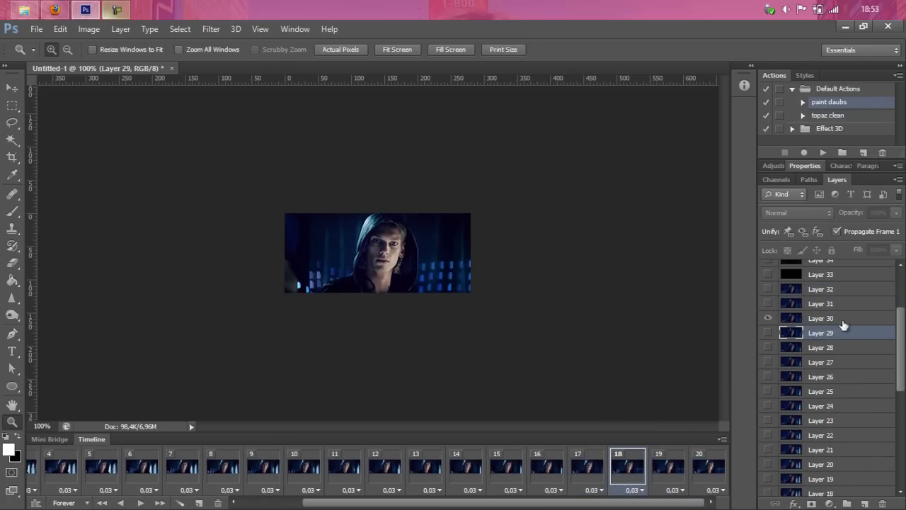
click(842, 318)
click(682, 467)
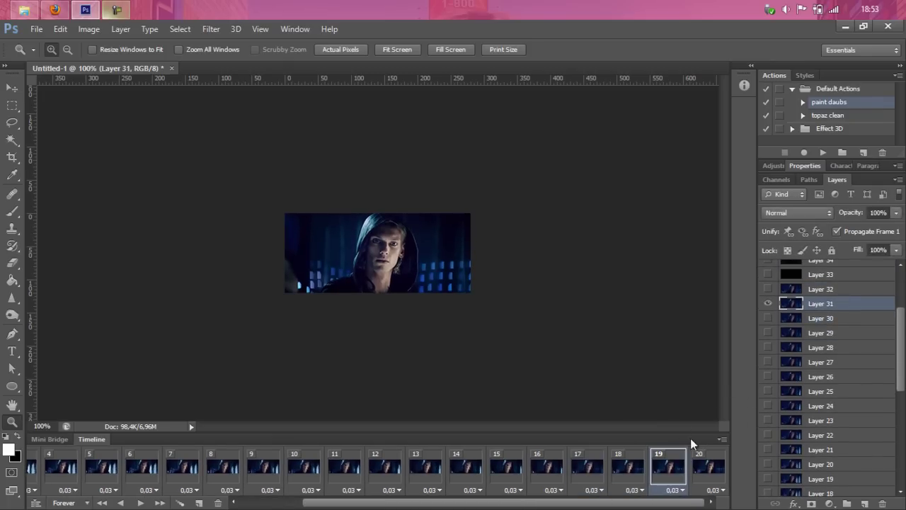
click(704, 464)
click(841, 290)
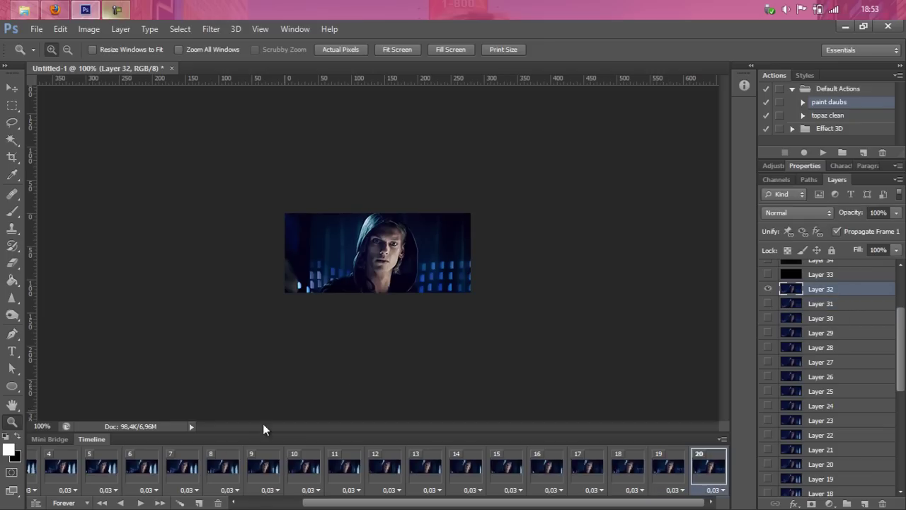
Preview the animation loop from frame 1, then stop back on frame 1
click(102, 503)
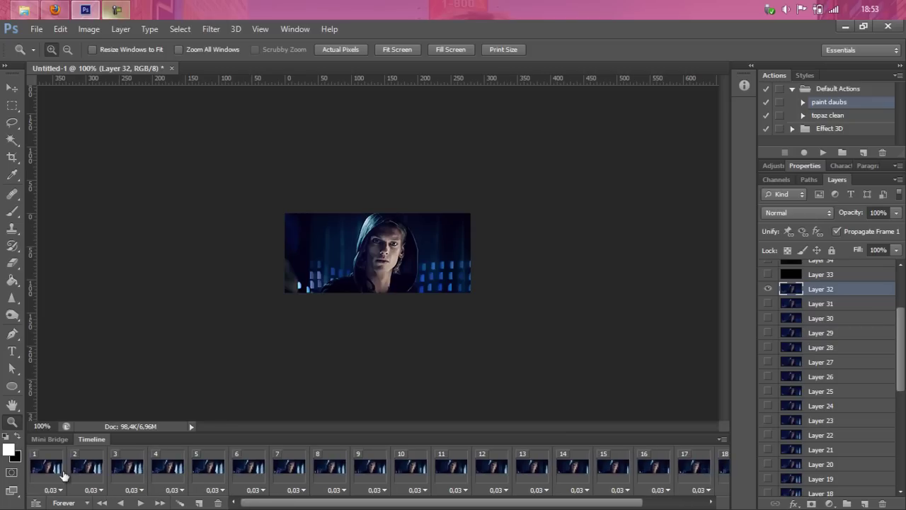
click(140, 503)
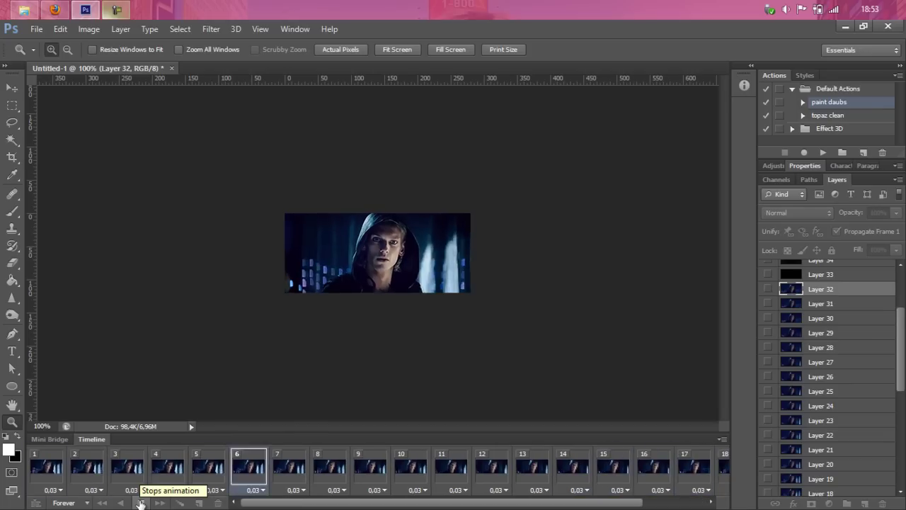
click(140, 503)
click(46, 466)
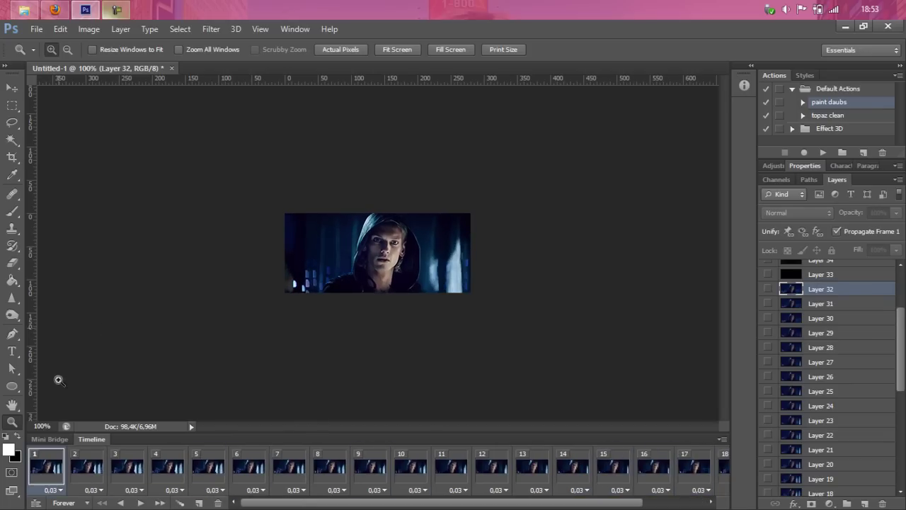
click(36, 29)
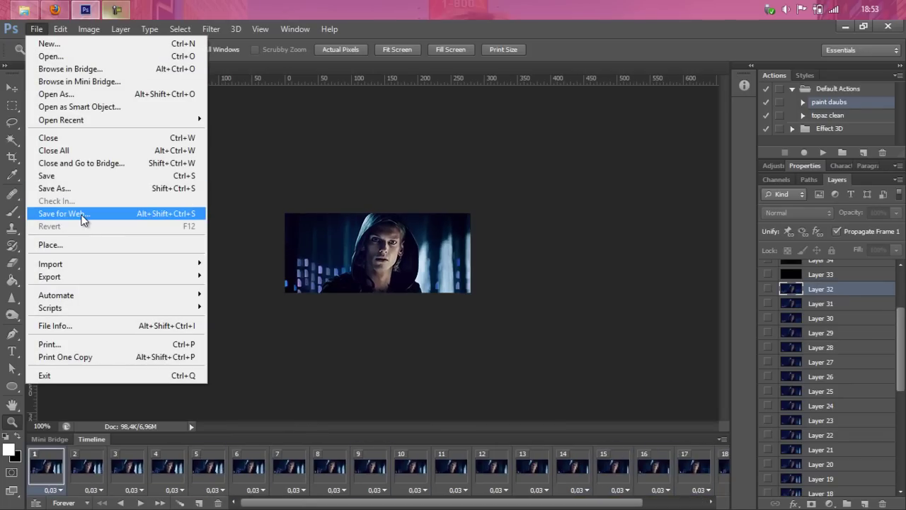
In Save for Web, keep GIF output with No Dither
click(81, 218)
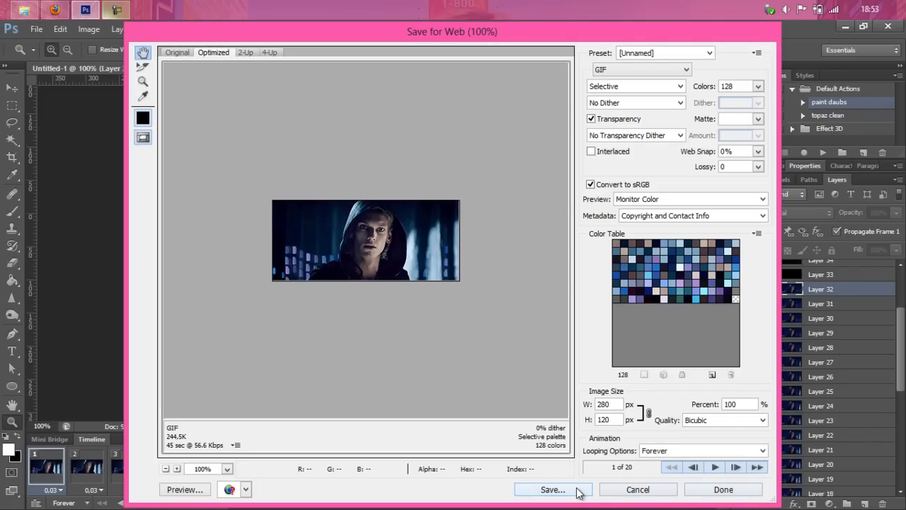
click(658, 71)
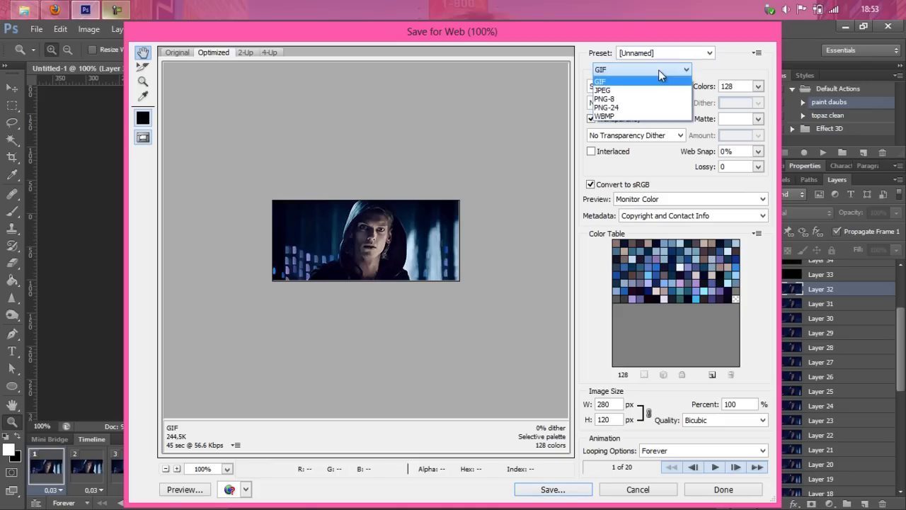
click(645, 102)
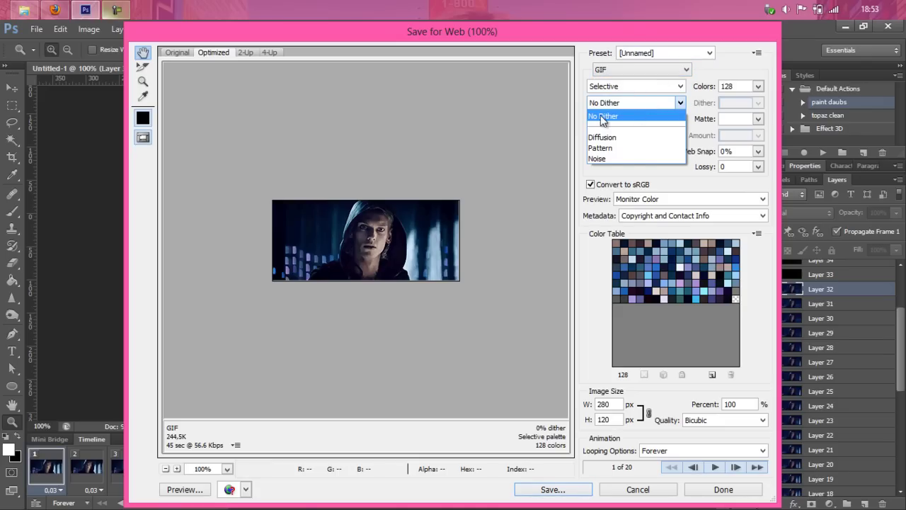
click(627, 115)
Save the optimized GIF as jace.gif in the Képek folder
click(572, 490)
text(jace)
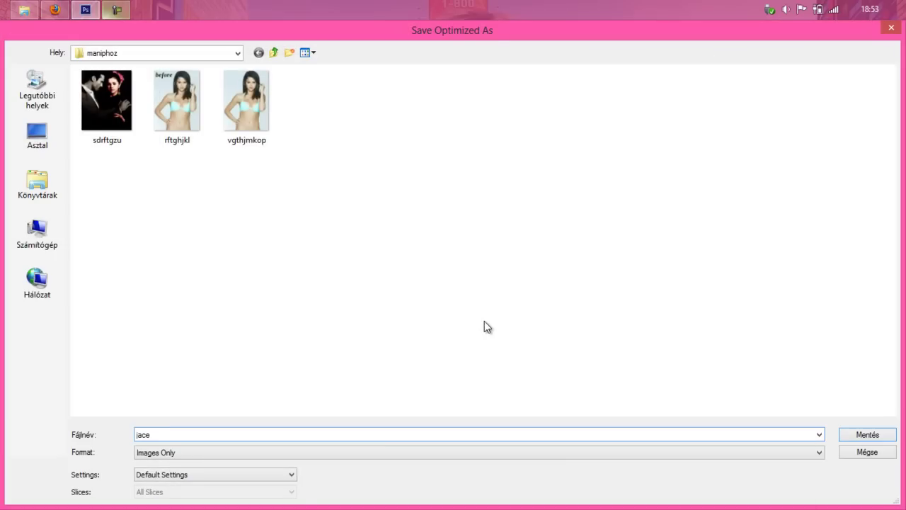
click(36, 184)
click(273, 99)
click(868, 434)
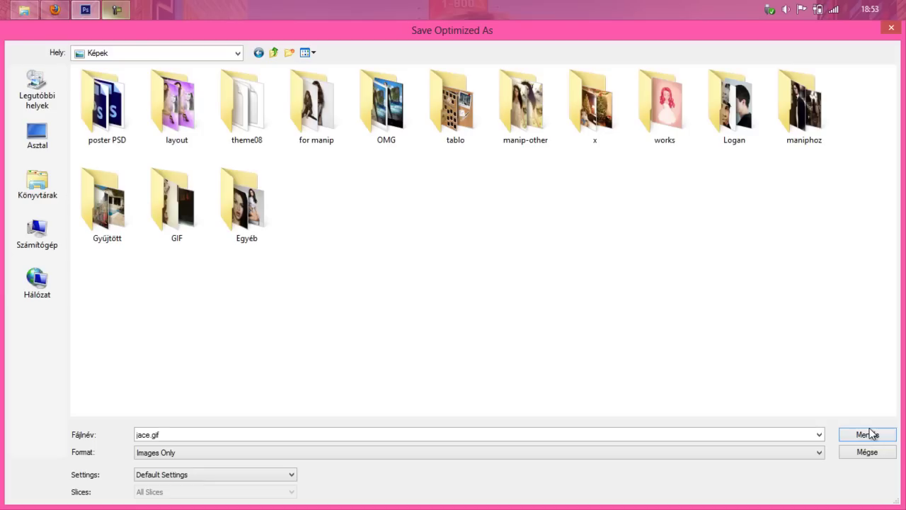